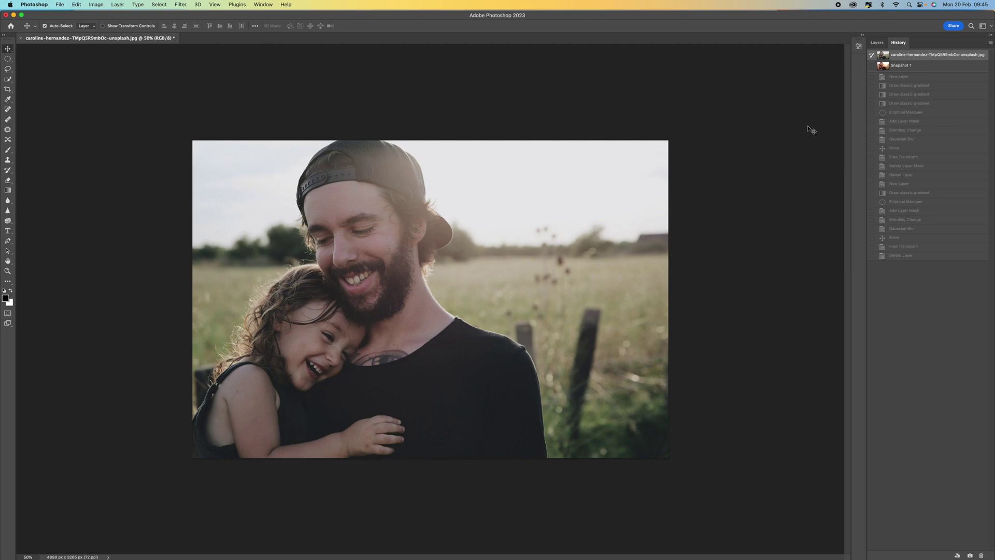
Toggle twice between Snapshot 1 and the original state, ending on the untouched photo with Layers shown.
click(895, 66)
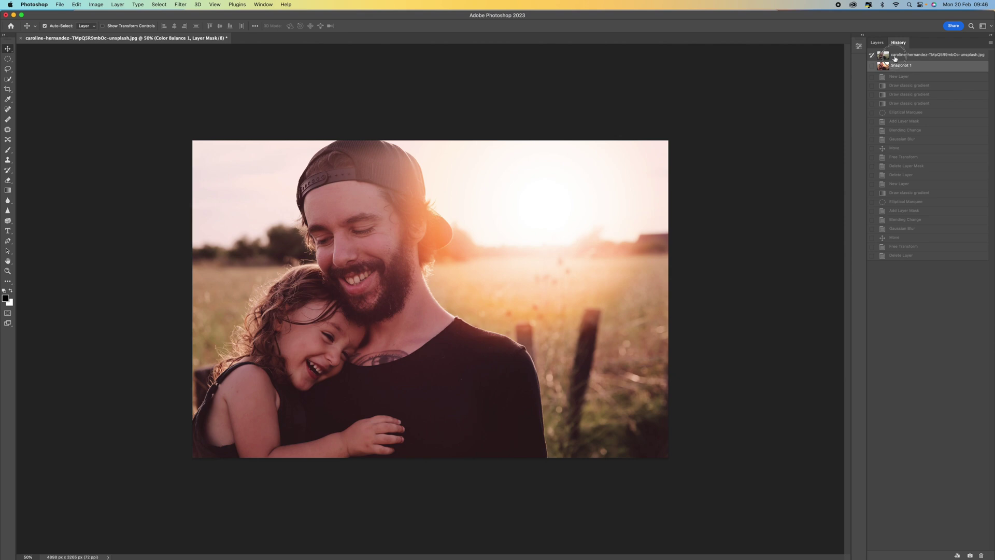
click(895, 58)
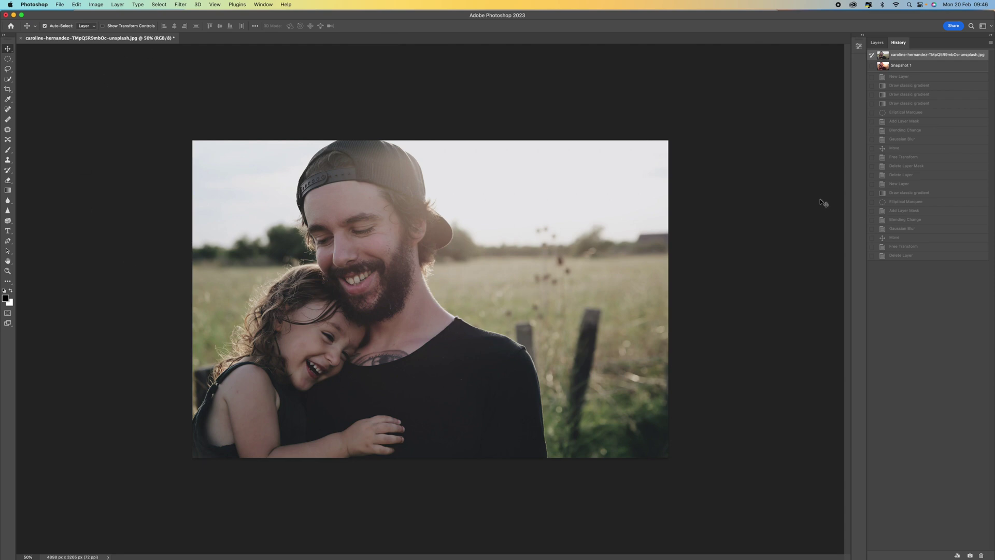
click(905, 68)
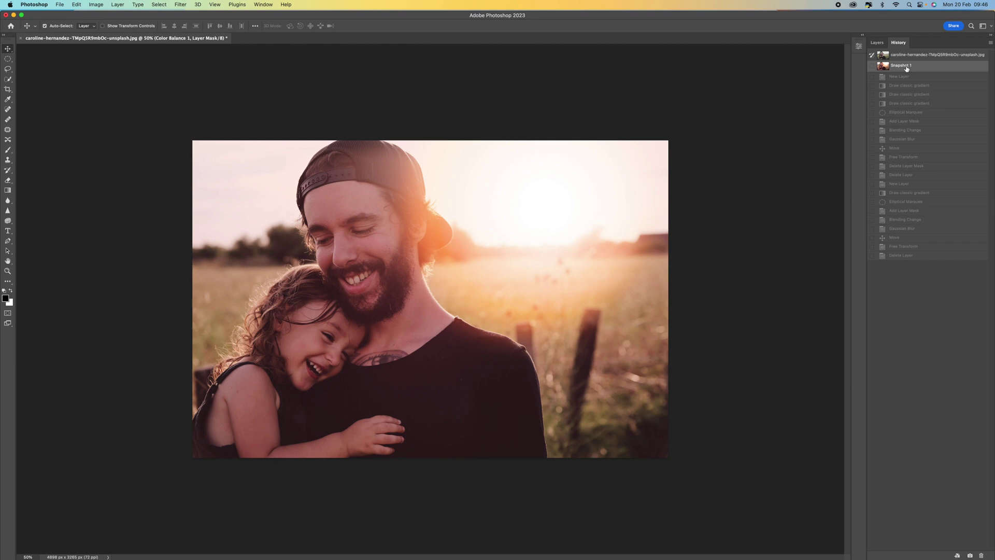
click(893, 56)
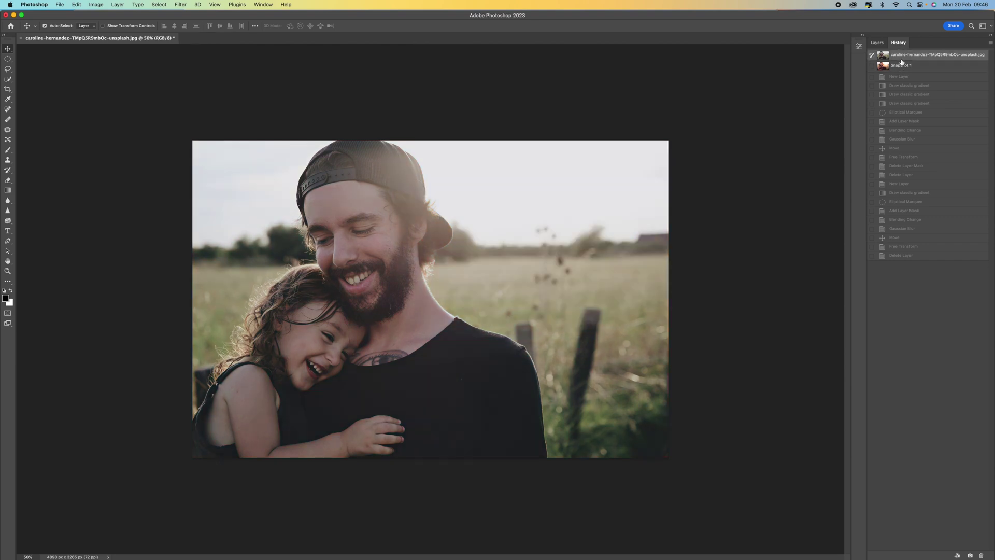
click(880, 45)
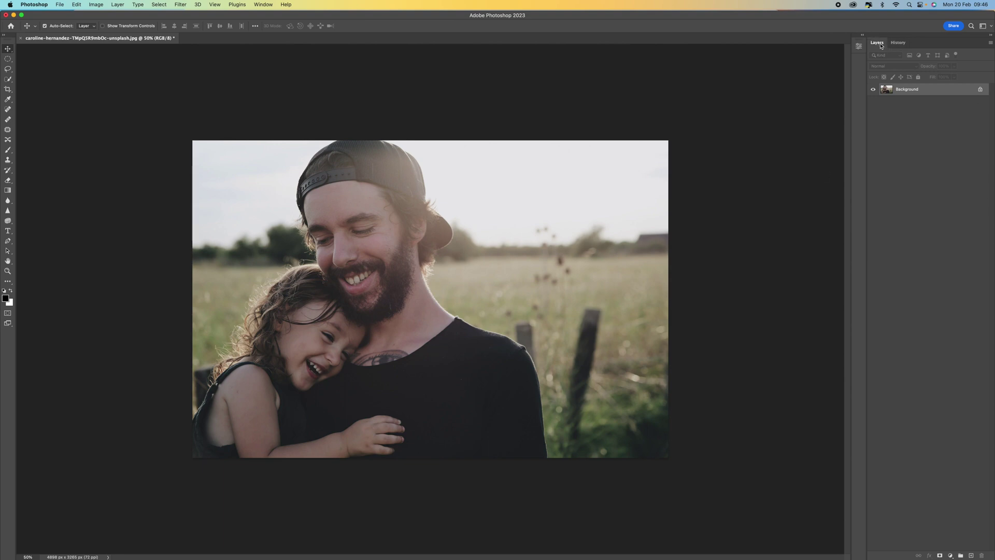
Create an empty Layer 1 above the Background layer.
click(270, 5)
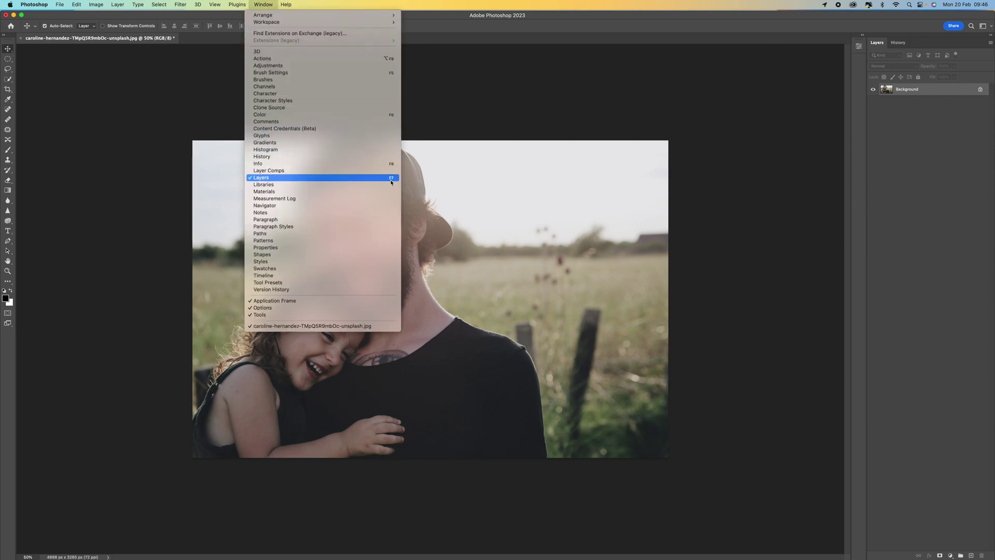
click(261, 5)
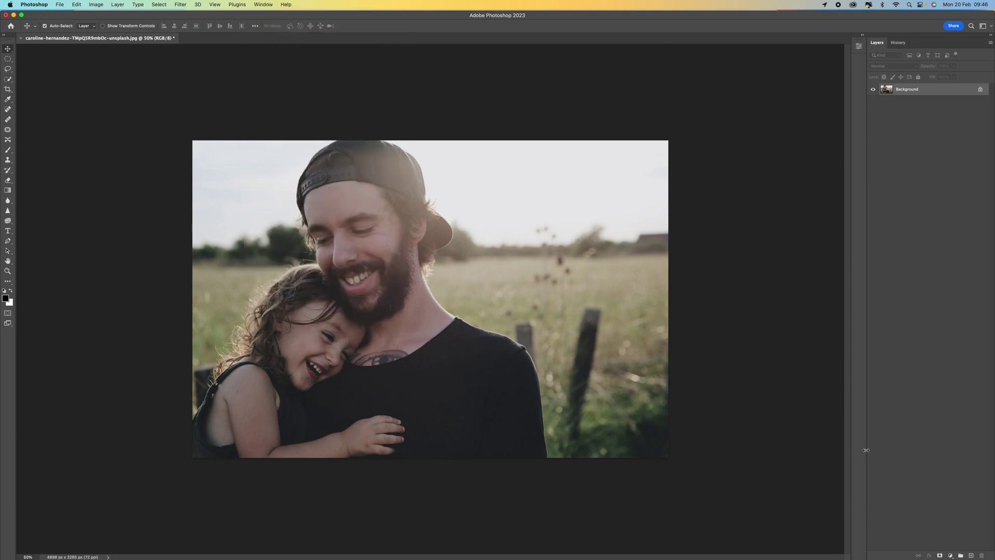
click(971, 555)
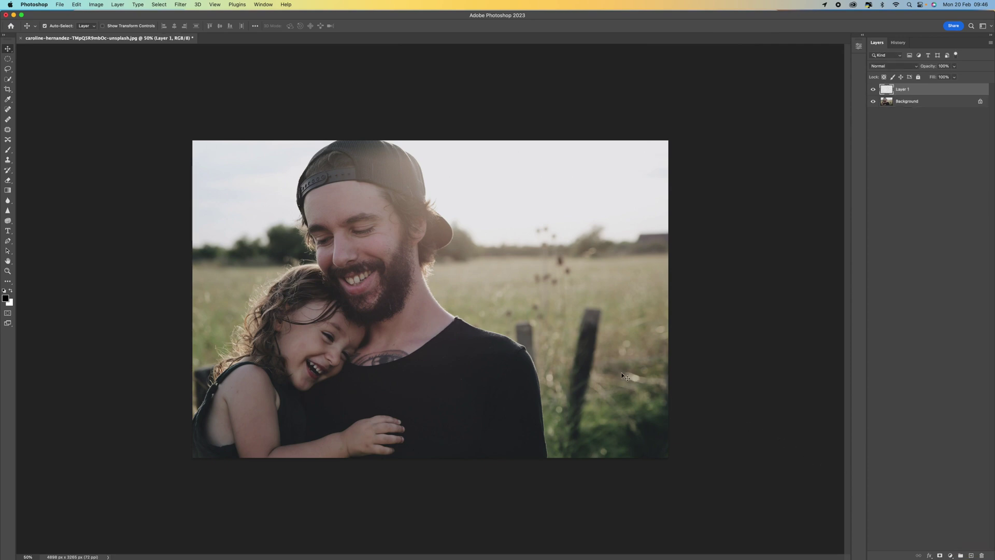
Open the Gradient Editor for the current white-orange-red gradient with the Gradient tool.
click(8, 191)
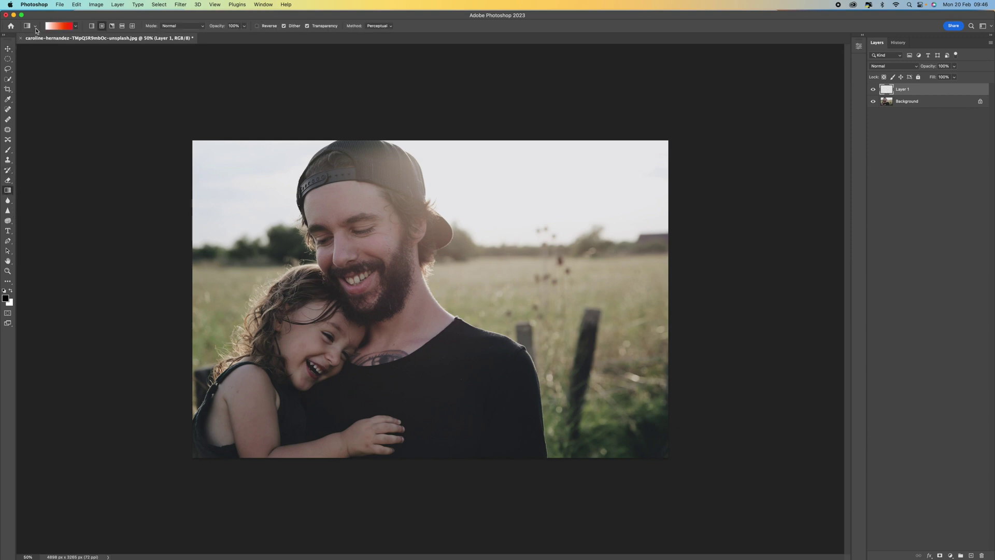
click(59, 26)
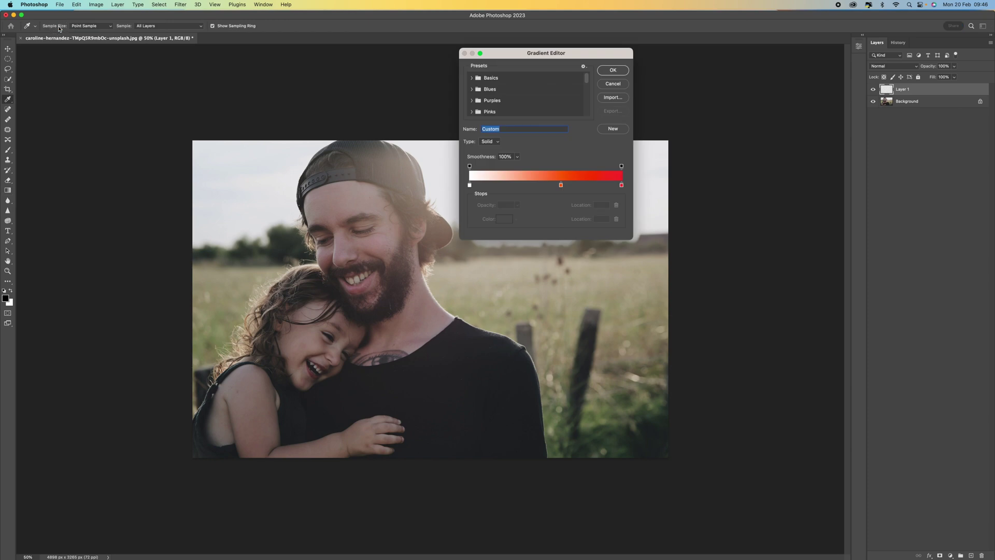
drag(523, 53, 454, 53)
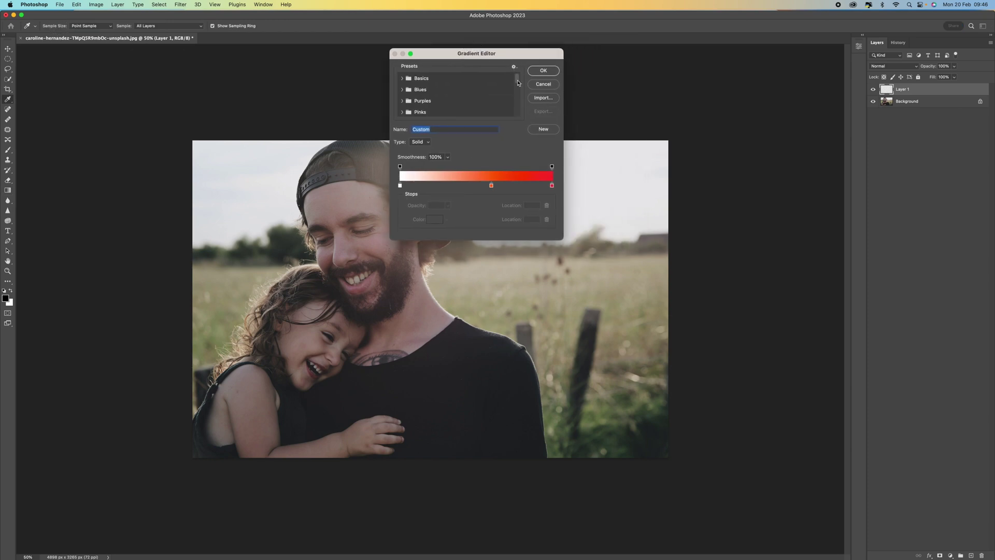
drag(562, 239, 602, 262)
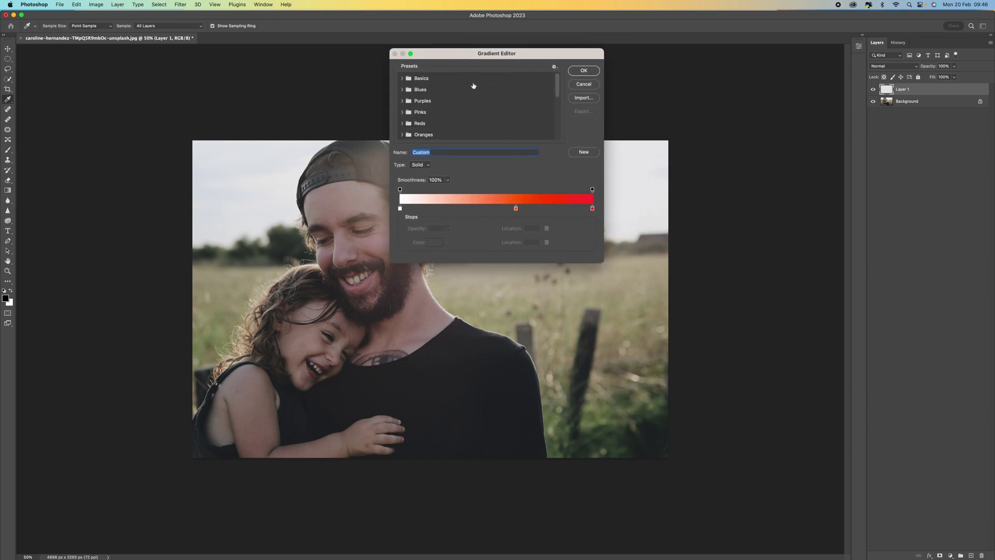
scroll(469, 76, down, 2)
scroll(469, 77, up, 5)
Inspect the left colour stop's colour and keep it white.
click(399, 208)
click(433, 245)
mouse_move(656, 120)
mouse_down()
mouse_move(688, 114)
mouse_move(680, 121)
mouse_move(606, 61)
mouse_up()
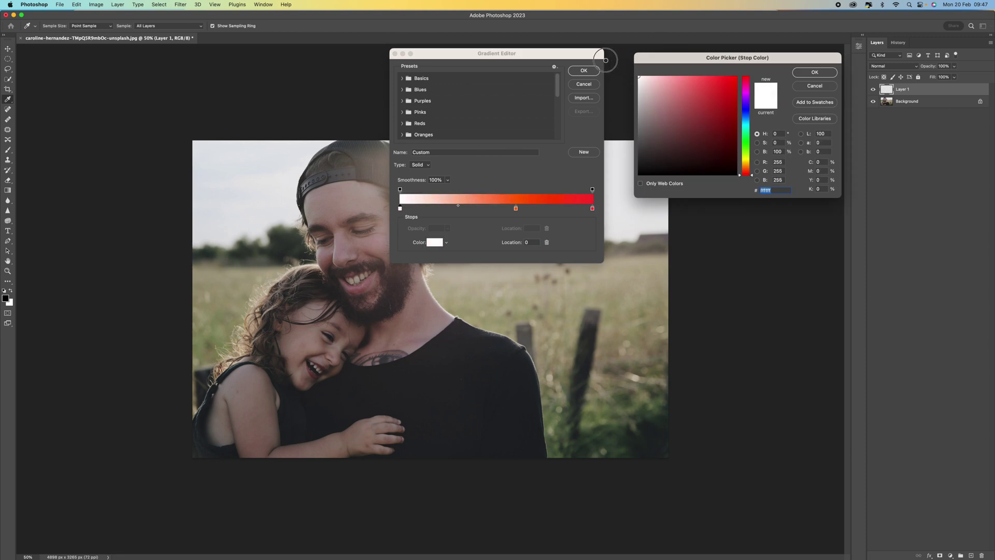
click(825, 71)
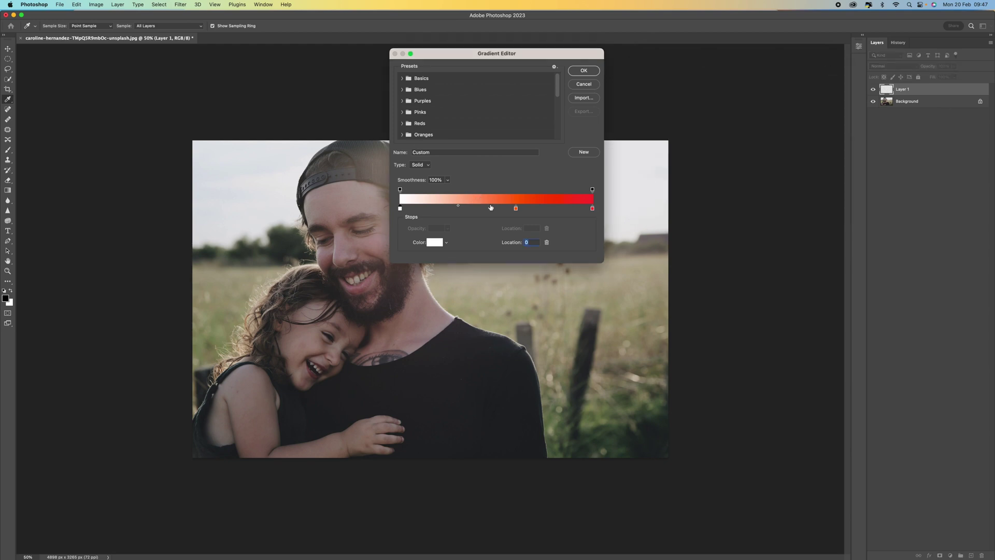
Move the orange stop to 46% and delete the extra orange stop at 39%.
drag(515, 208, 487, 208)
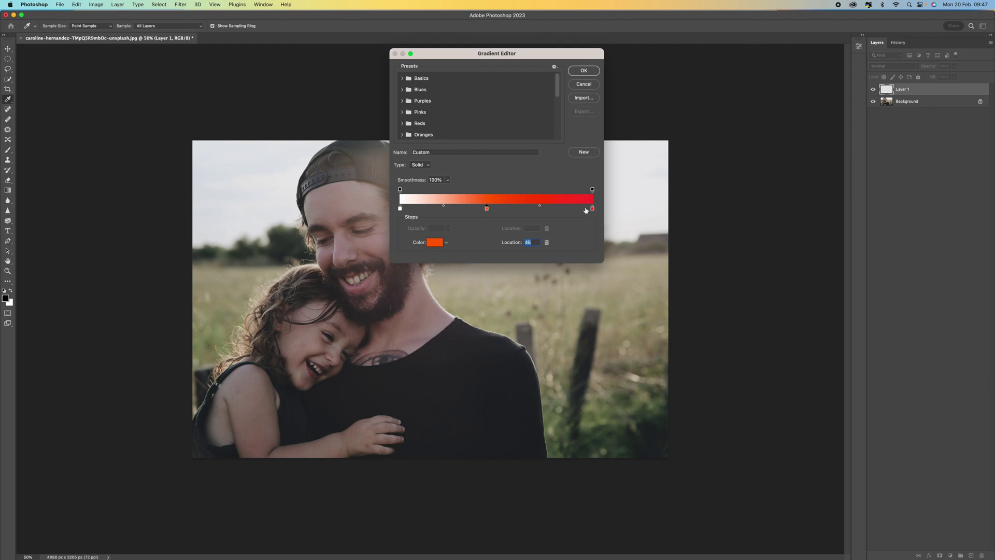
mouse_move(486, 209)
mouse_down()
mouse_move(496, 208)
mouse_move(475, 211)
mouse_up()
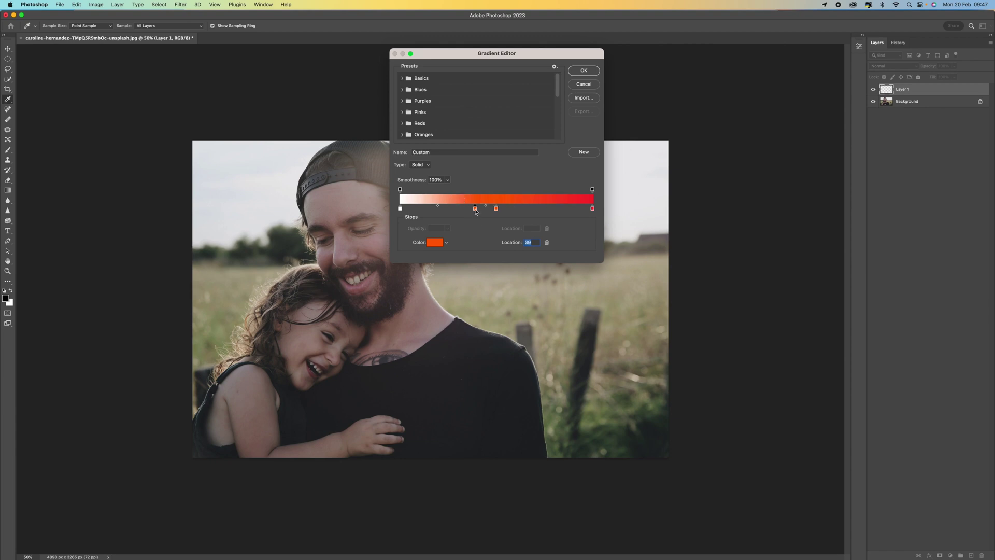
key(Delete)
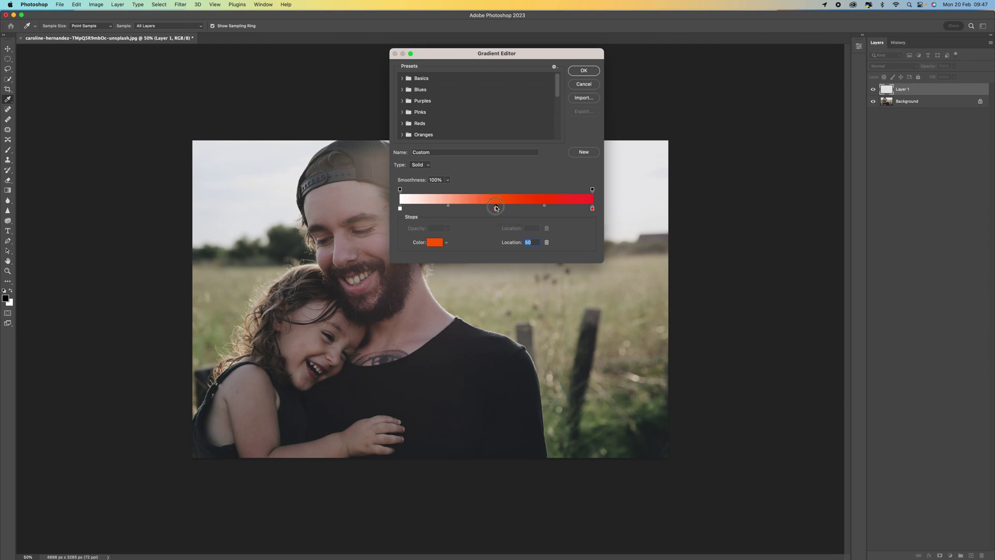
drag(496, 208, 489, 208)
Lighten the orange stop's colour and make the red end stop a deeper red.
click(435, 243)
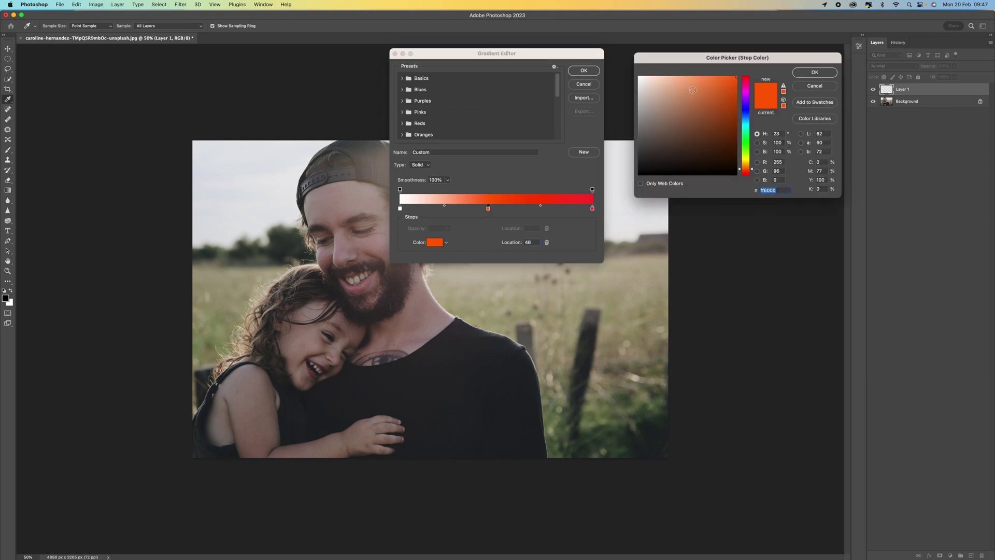
mouse_move(735, 78)
mouse_down()
mouse_move(712, 74)
mouse_move(724, 80)
mouse_up()
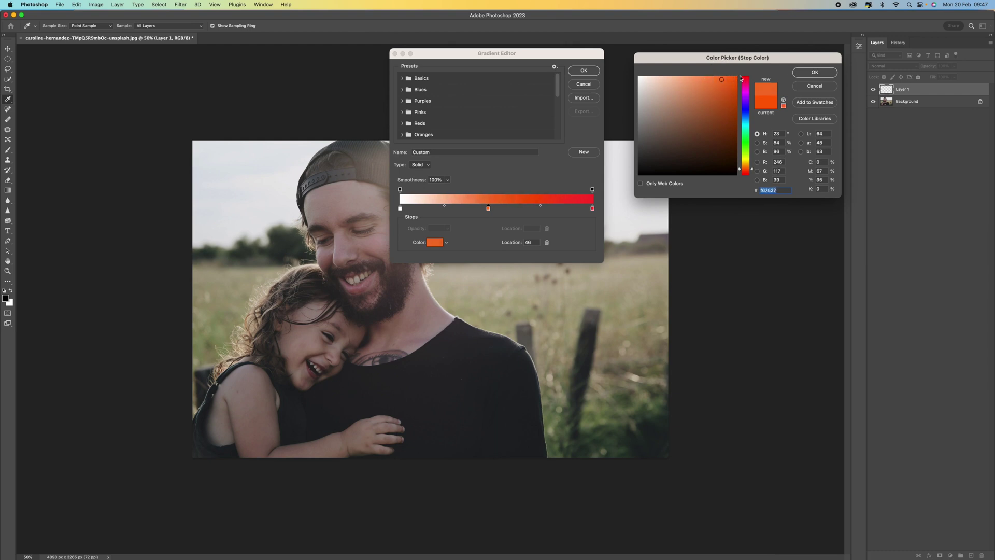
click(805, 72)
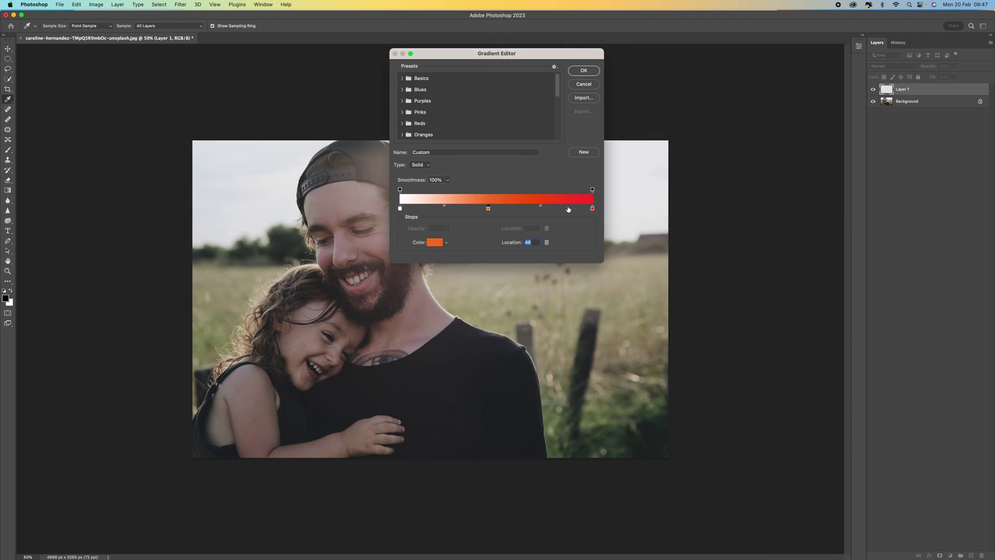
click(592, 210)
click(435, 245)
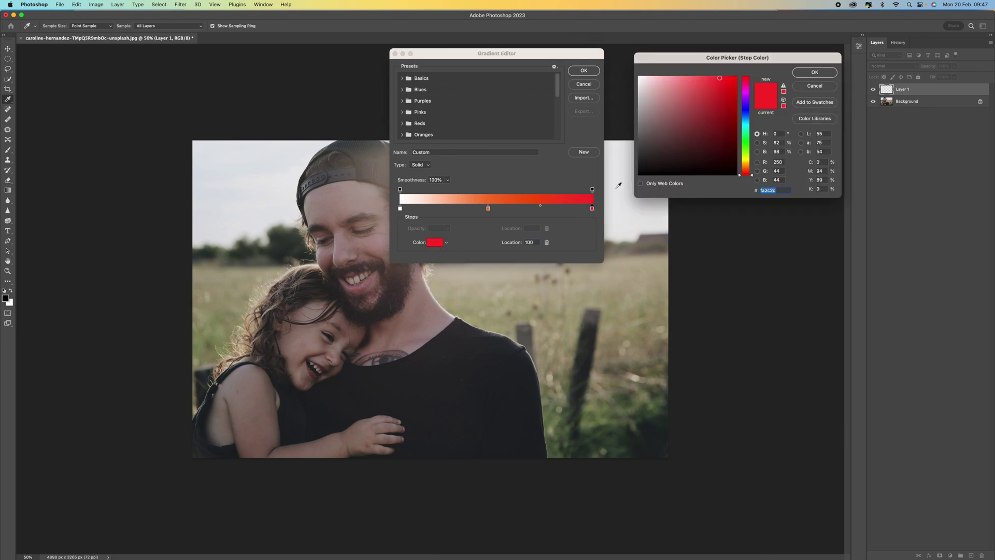
click(728, 77)
drag(729, 76, 722, 79)
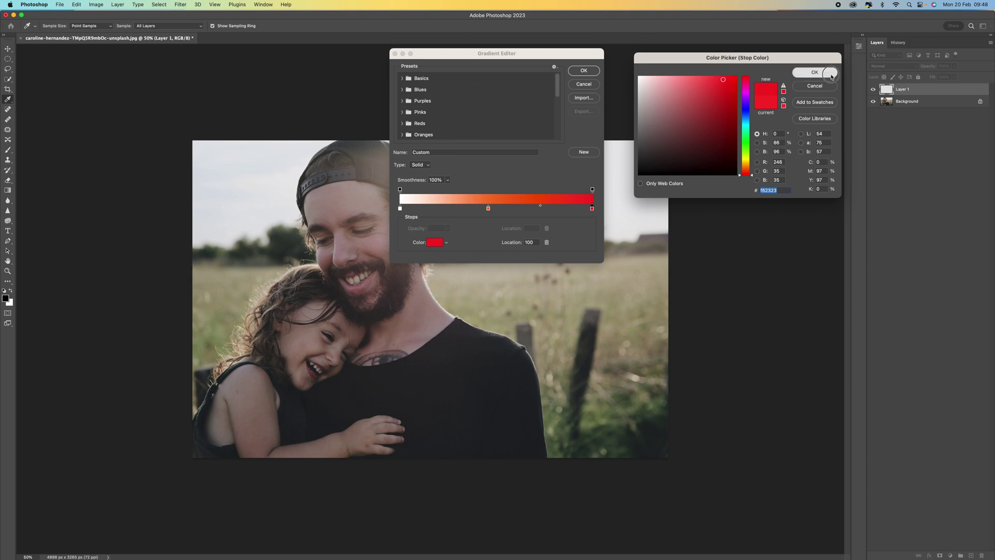
click(814, 72)
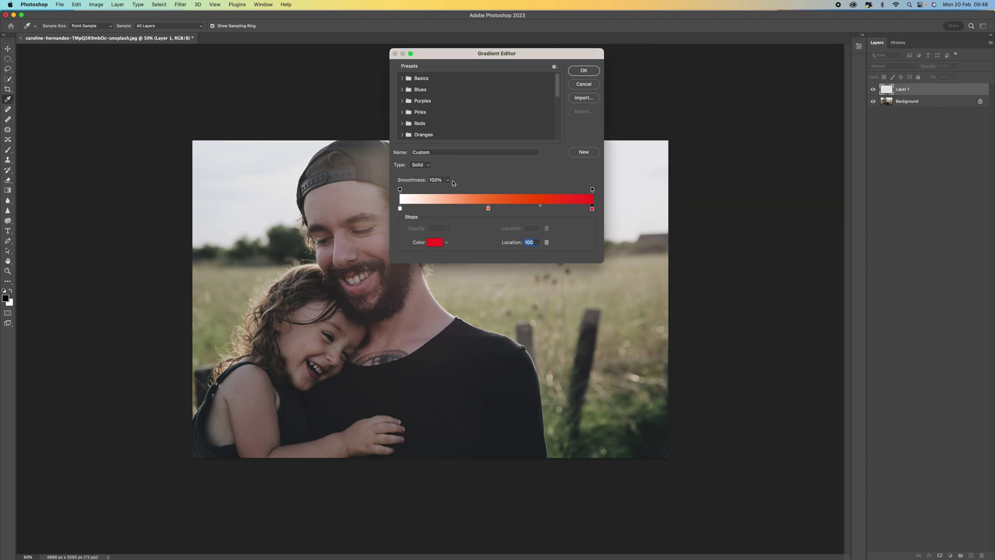
Save the gradient as a new preset named 'sunset' and close the editor.
click(583, 153)
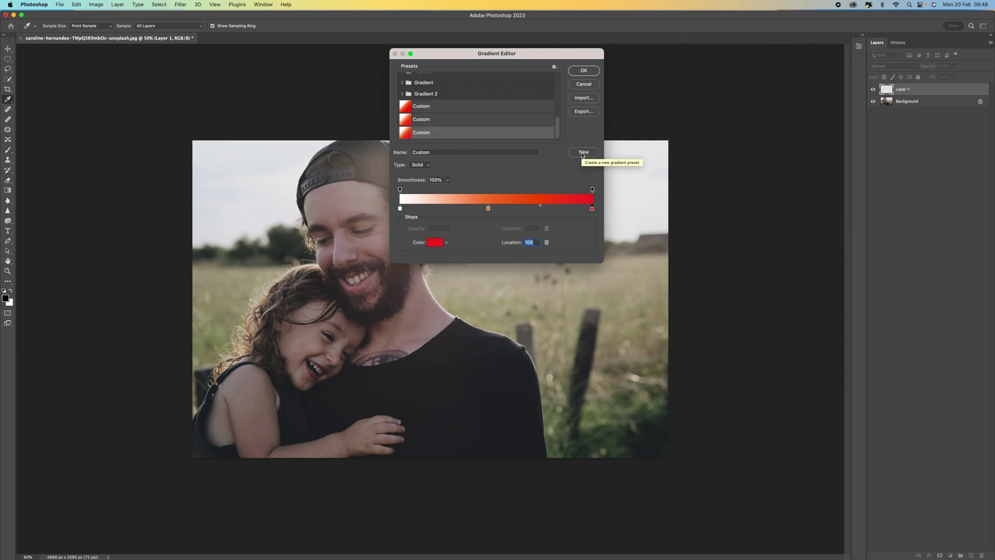
double_click(424, 133)
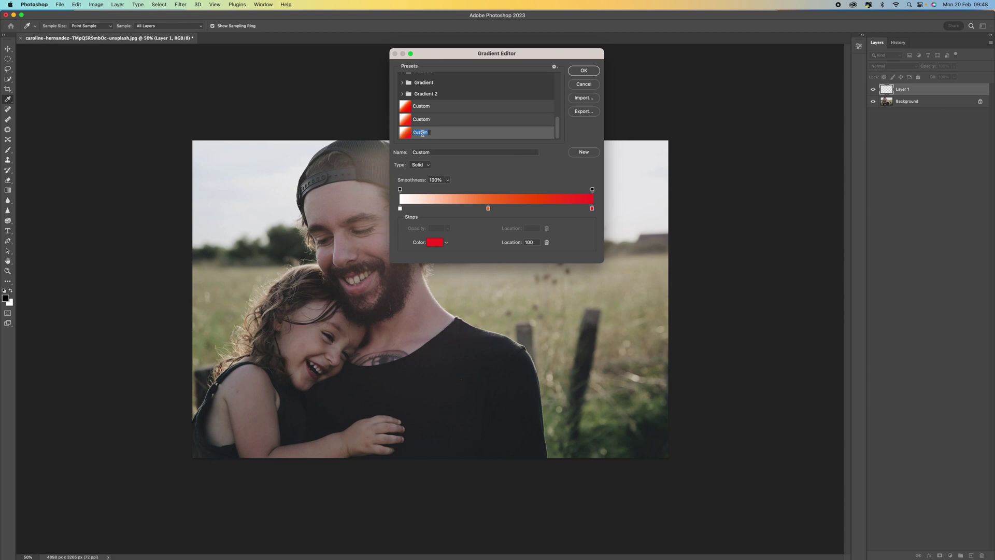
text(sunse)
click(585, 75)
click(585, 73)
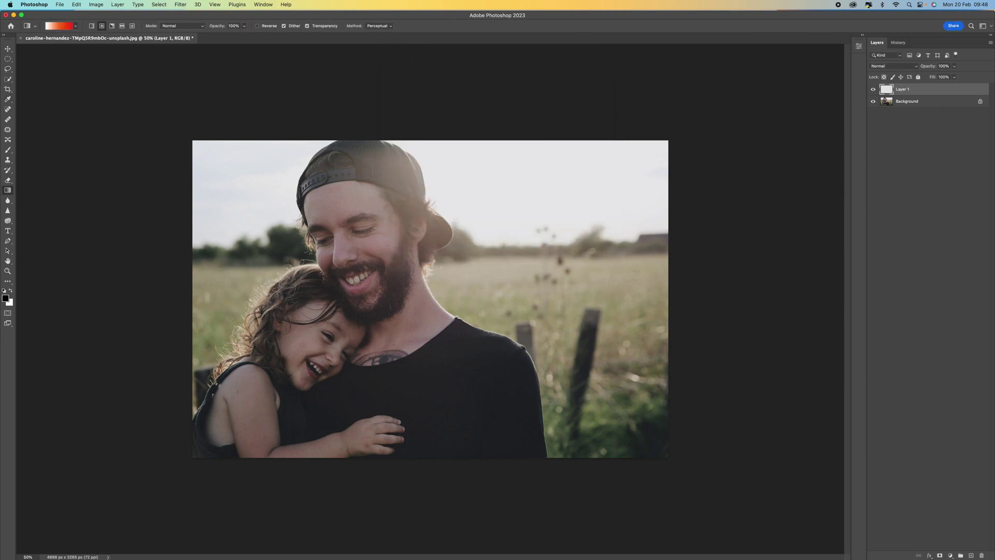
Draw the radial sunset gradient on Layer 1 from the canvas centre, redrawing until the glow is compact.
drag(437, 255, 436, 332)
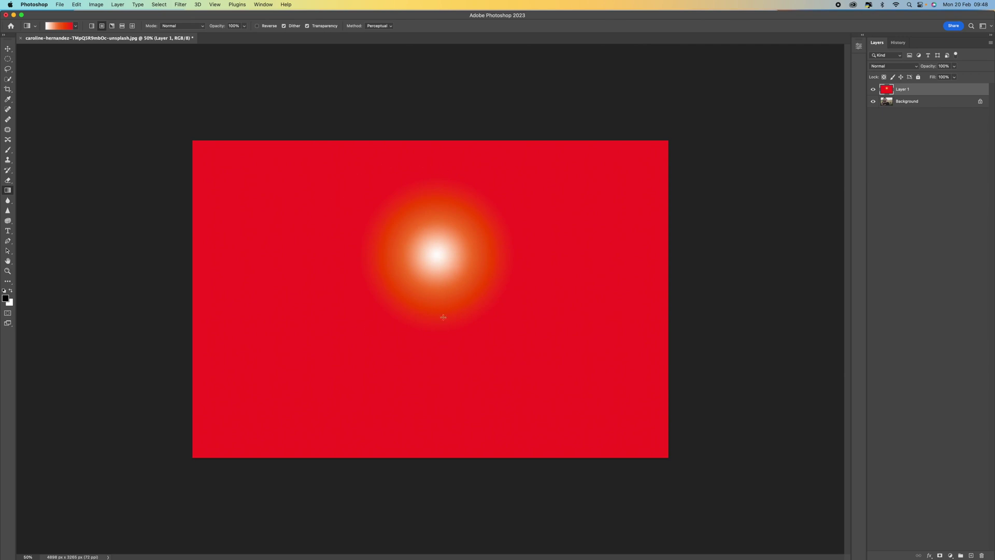
drag(419, 260, 419, 340)
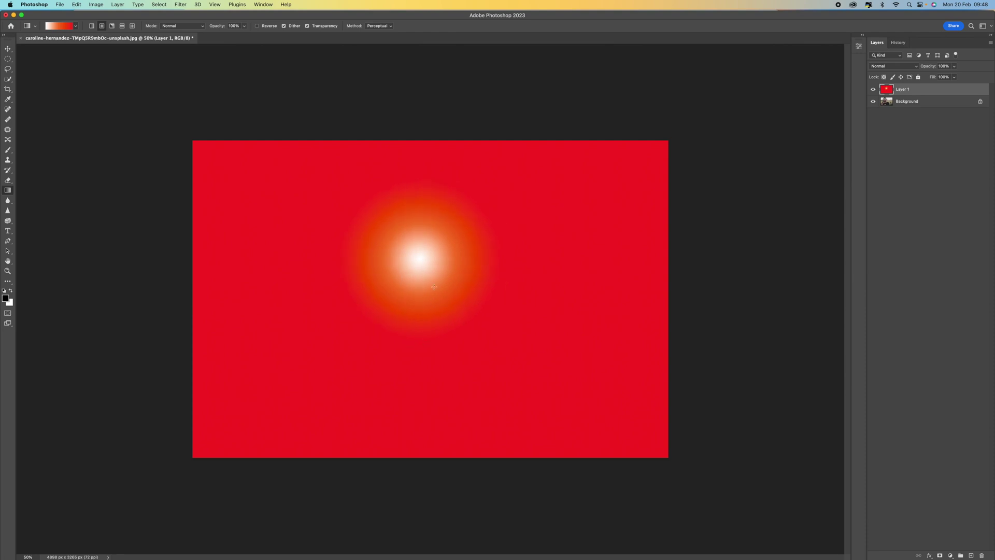
drag(435, 262, 436, 361)
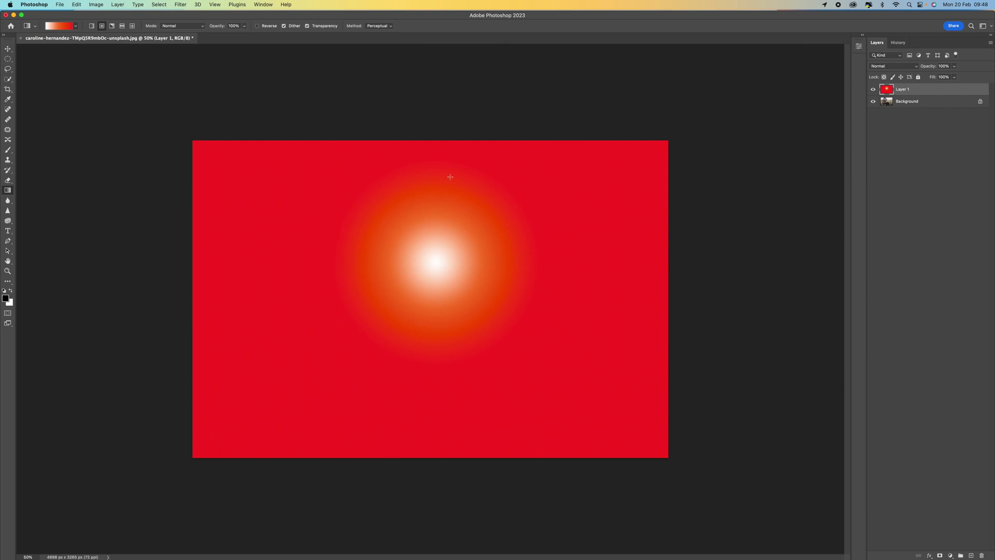
drag(433, 266, 433, 335)
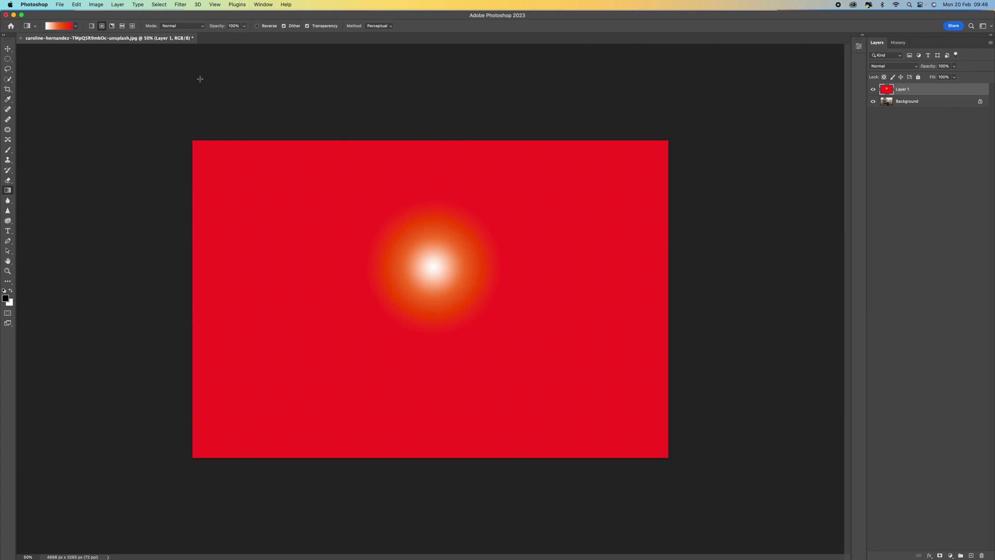
Select a perfect circle around the glow and turn it into a layer mask on Layer 1.
click(8, 59)
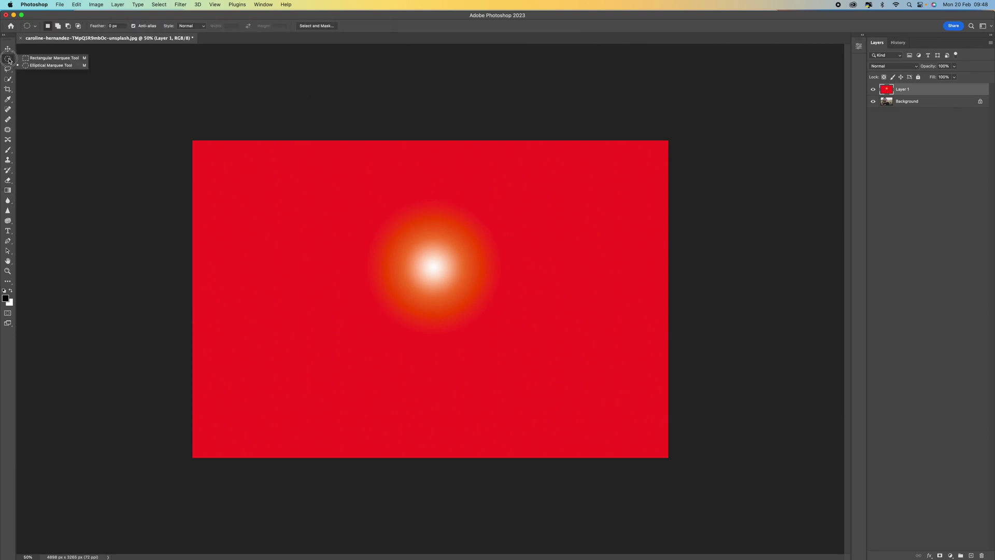
click(35, 67)
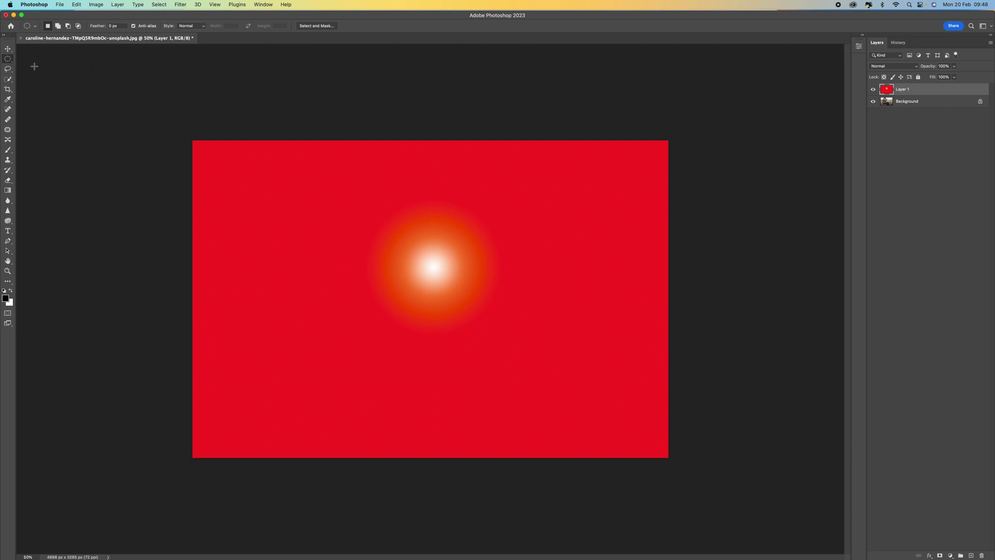
key(shift)
drag(372, 207, 520, 328)
click(940, 555)
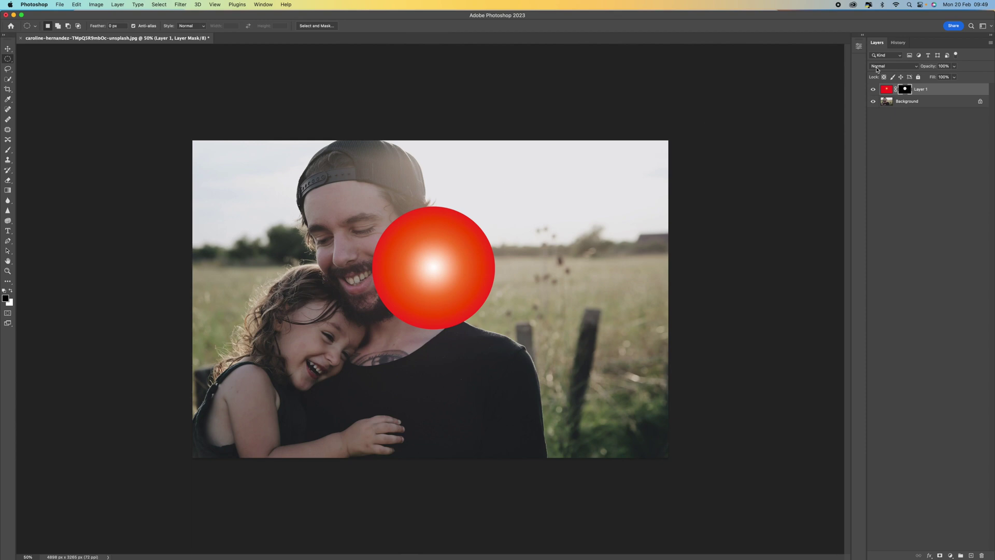
Set Layer 1's blend mode to Screen.
click(910, 67)
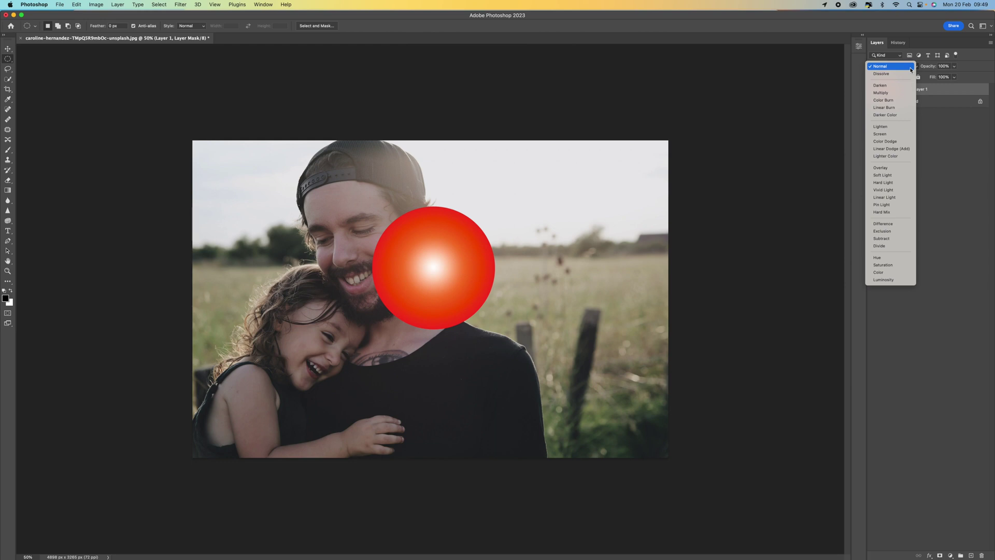
click(895, 134)
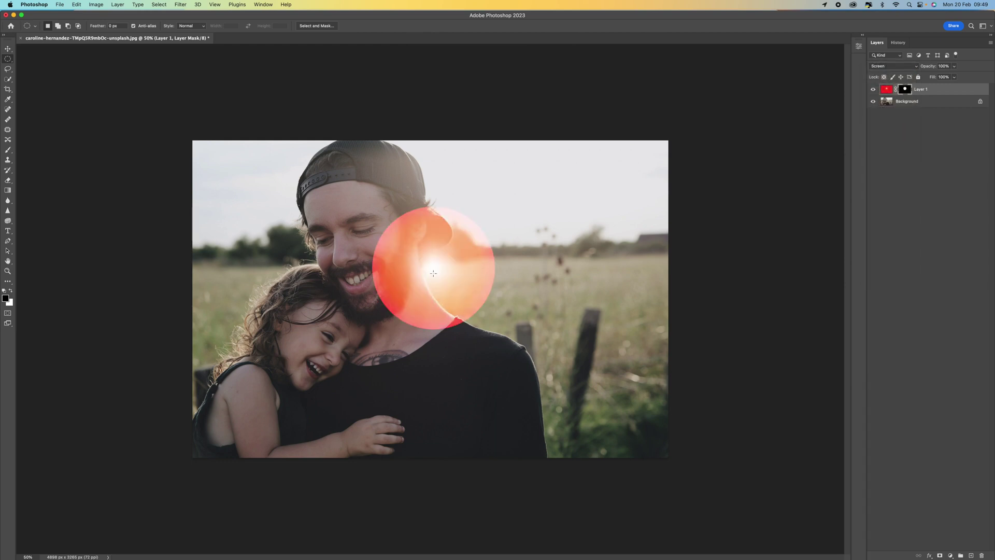
Move the glow circle right of the man's head and scale it up to about 173%.
click(7, 49)
drag(405, 243, 492, 230)
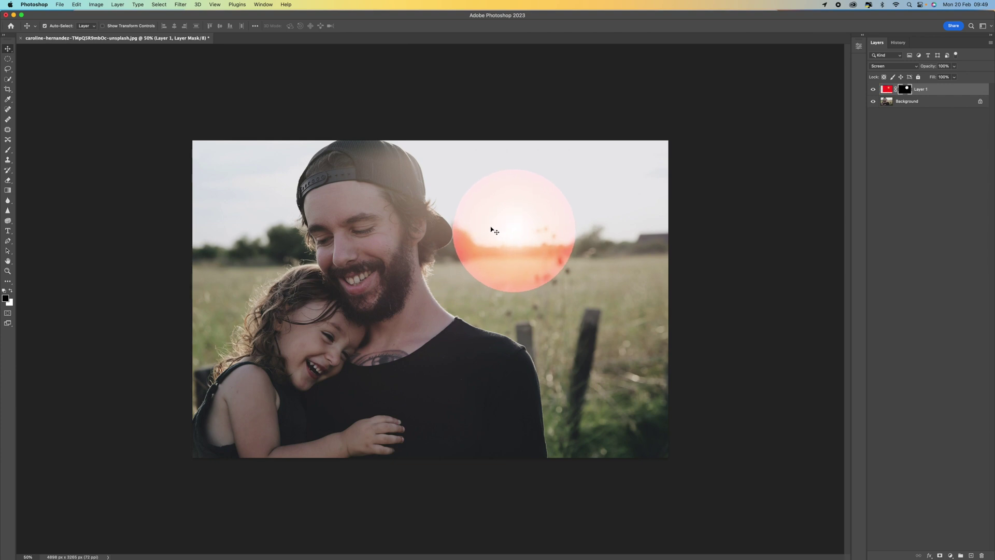
key(super+minus)
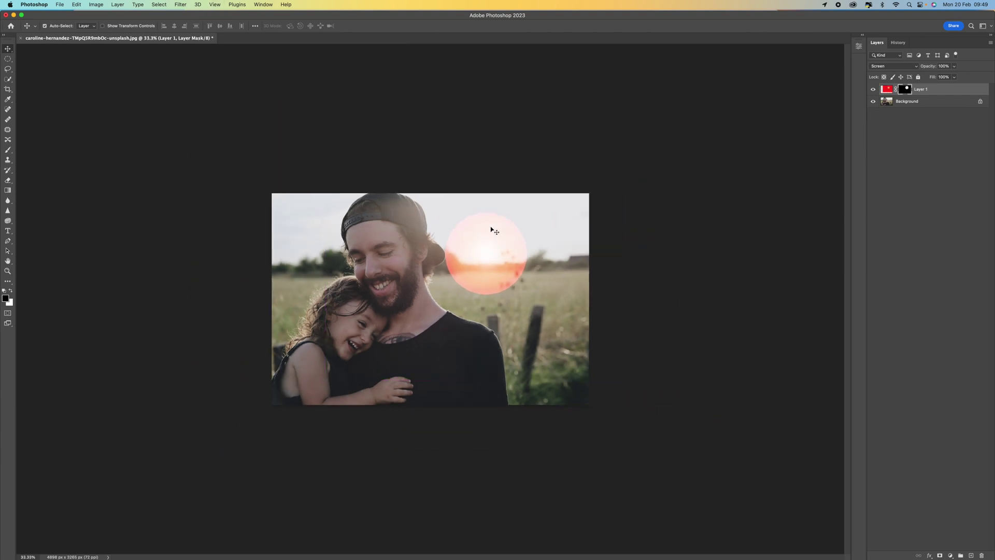
key(super+t)
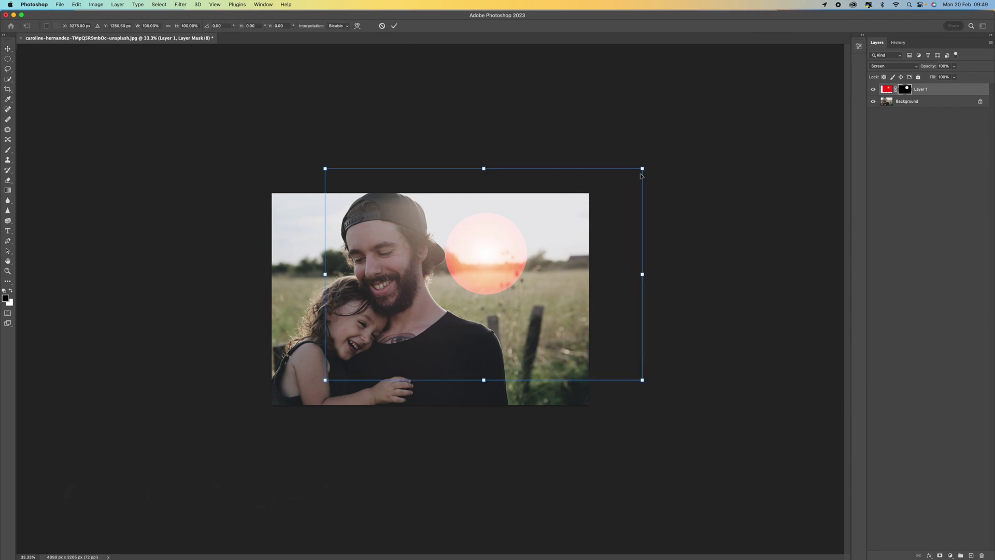
drag(643, 168, 761, 89)
drag(325, 380, 211, 456)
mouse_move(470, 267)
mouse_down()
mouse_move(481, 251)
mouse_move(483, 272)
mouse_move(474, 271)
mouse_up()
key(Return)
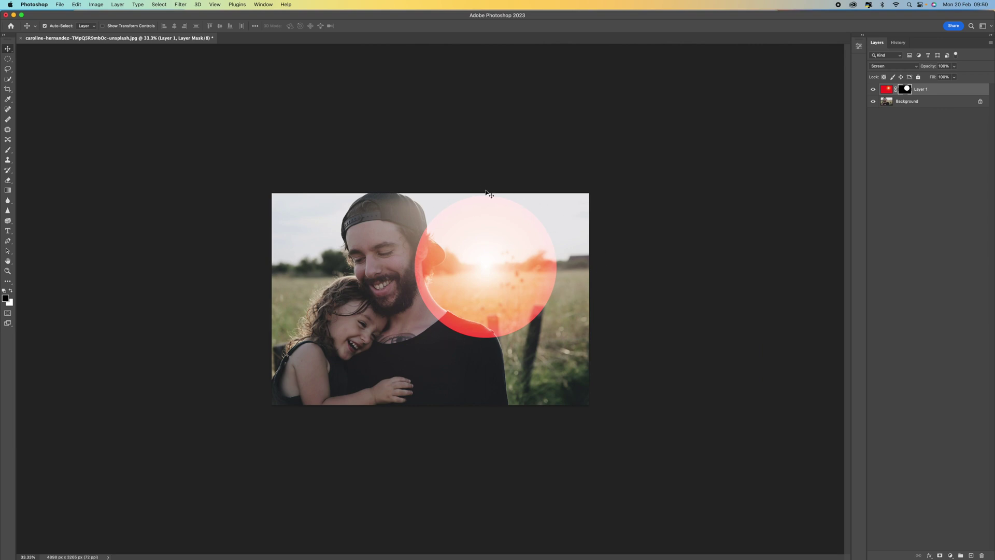
Apply a Gaussian Blur of about 126.6 pixels to the glow layer.
click(181, 5)
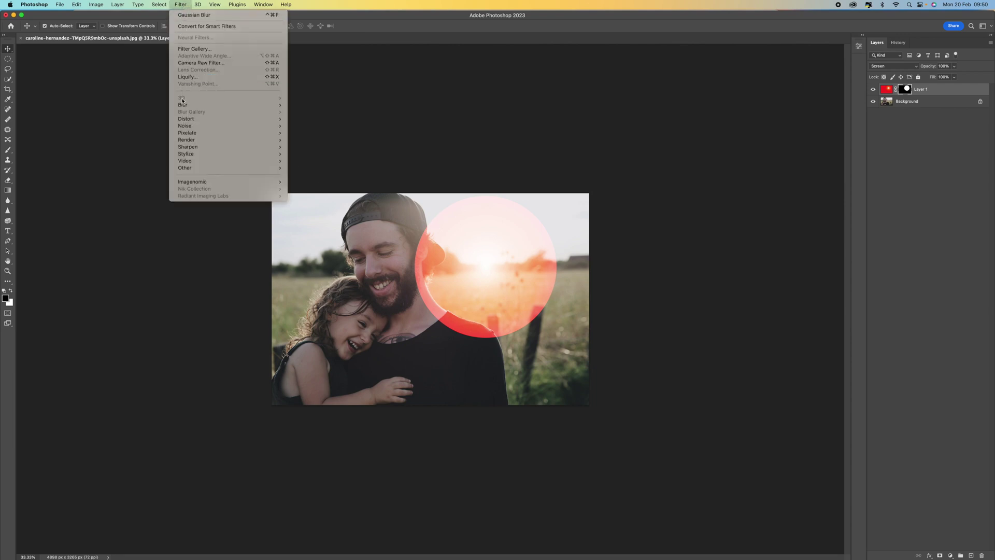
mouse_move(192, 105)
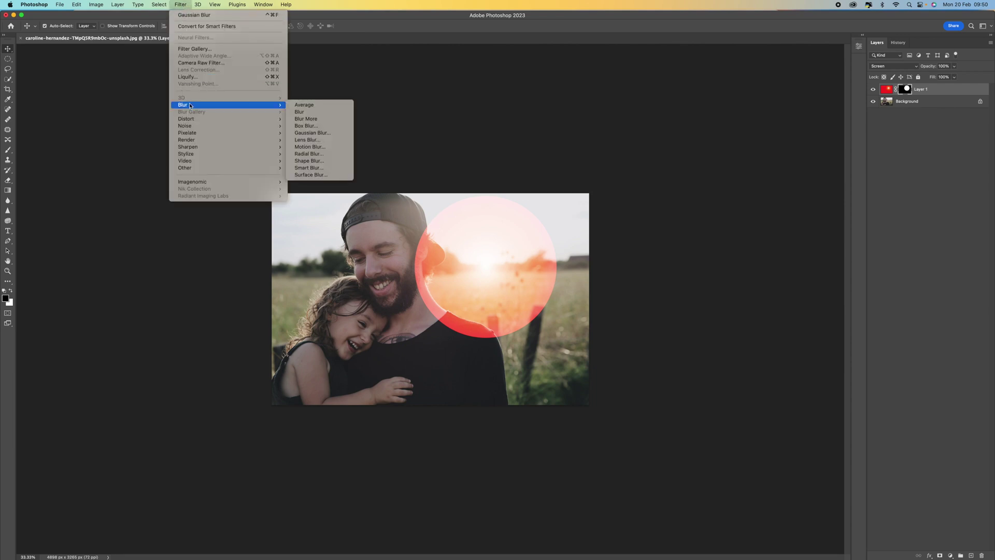
click(342, 133)
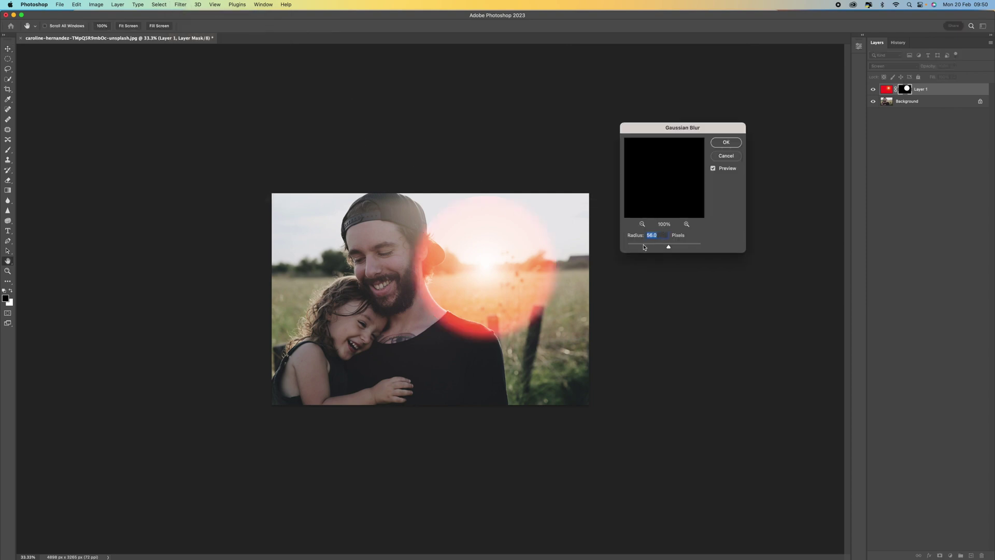
drag(642, 247, 676, 248)
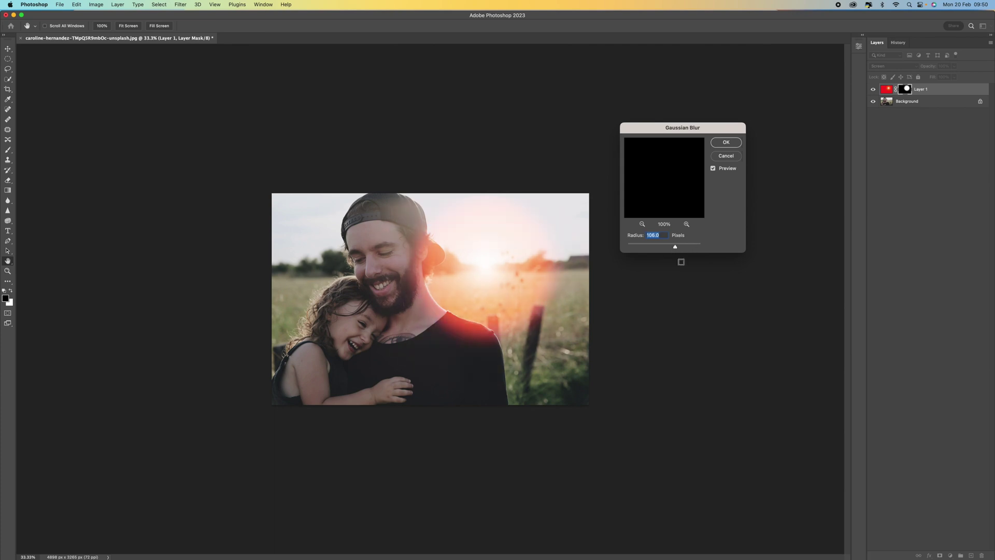
drag(675, 249, 666, 249)
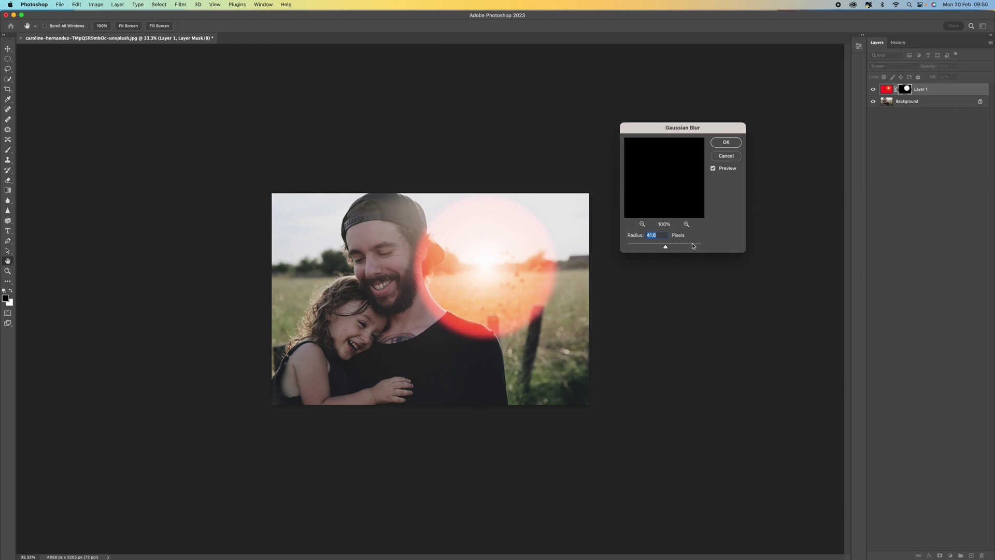
drag(667, 250, 679, 248)
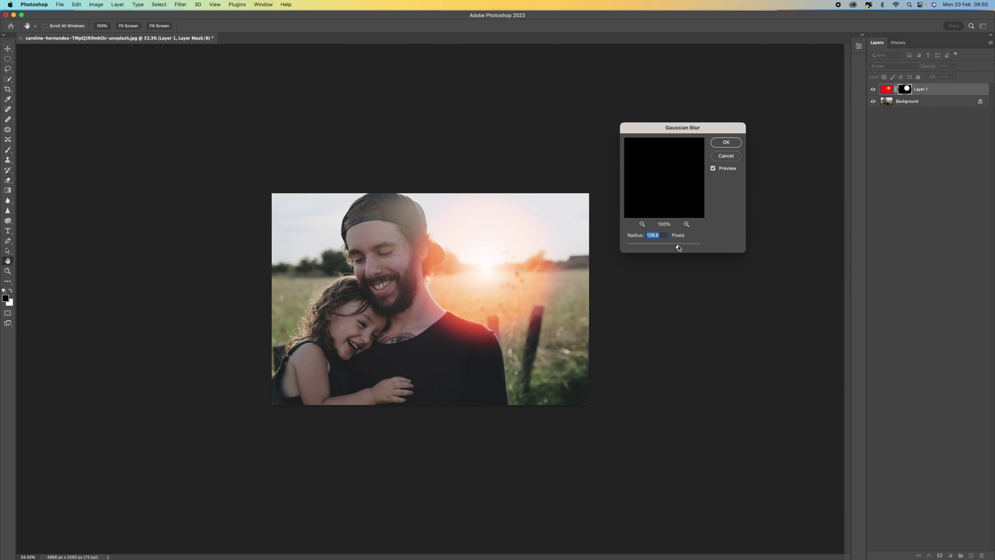
click(727, 145)
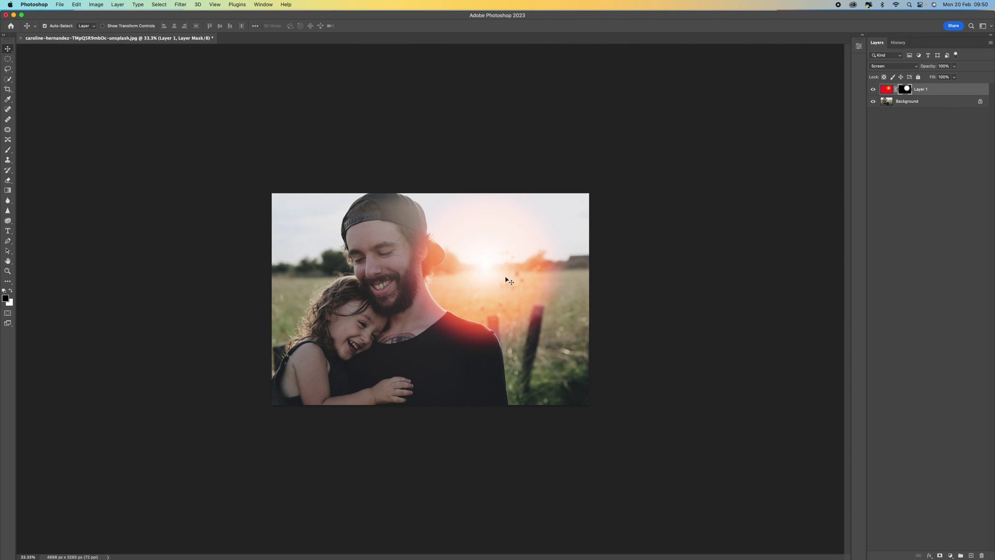
Nudge the blurred sun higher and scale it to about 109% beside the man's head.
mouse_move(505, 280)
mouse_down()
mouse_move(502, 256)
mouse_move(492, 273)
mouse_move(495, 264)
mouse_up()
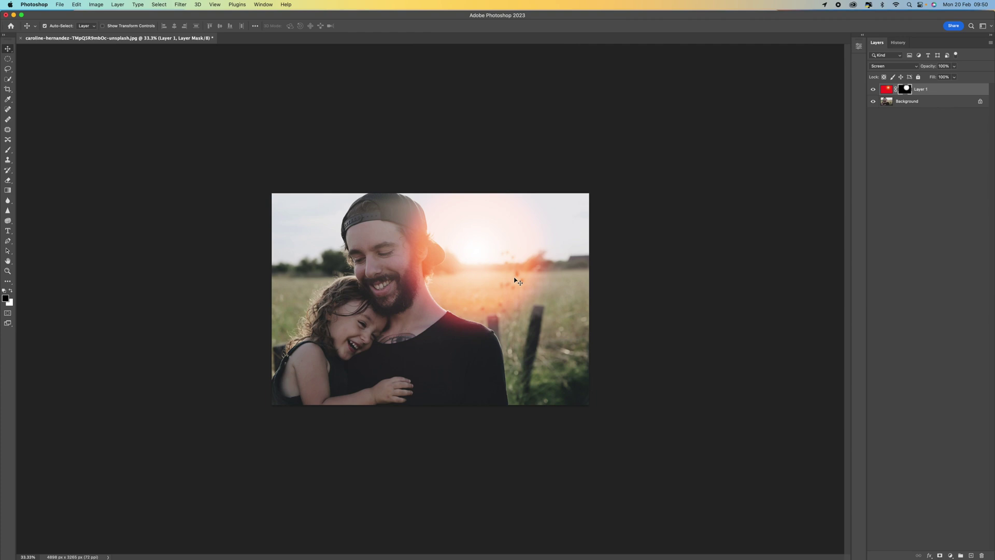
key(super+t)
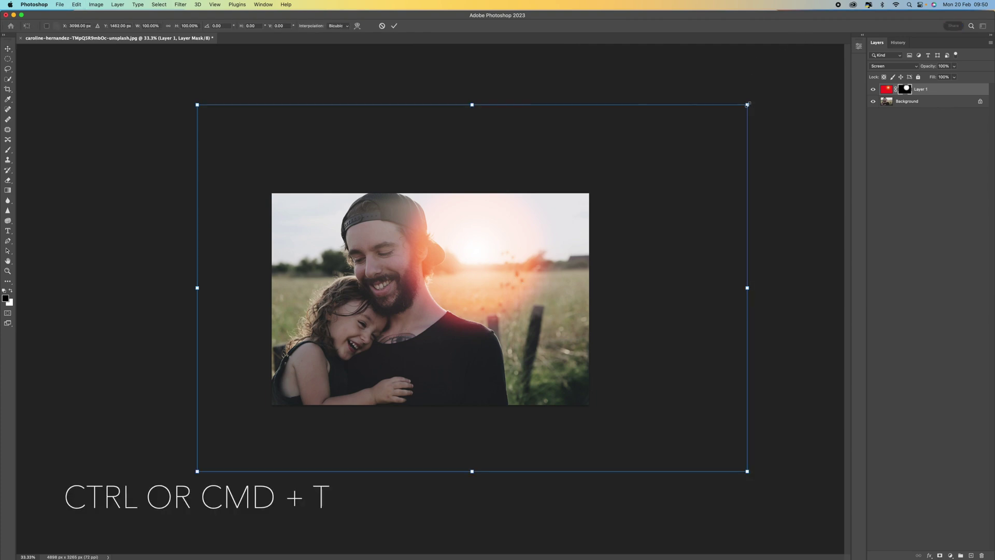
drag(748, 105, 799, 73)
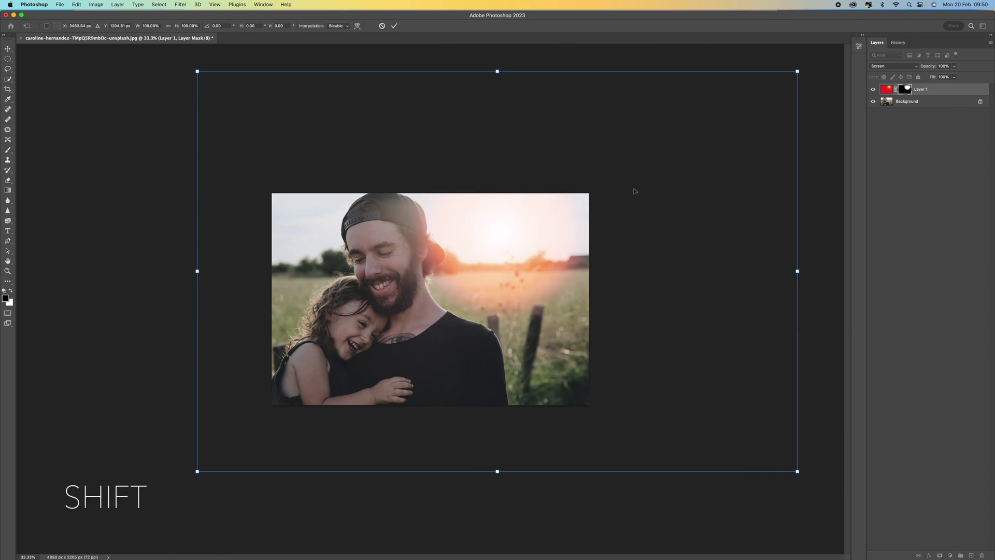
drag(540, 241, 528, 259)
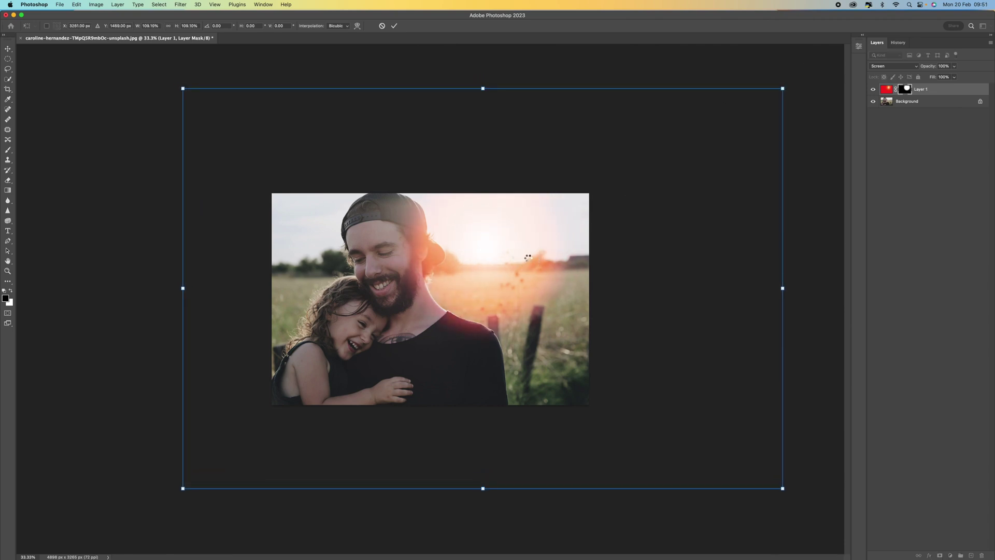
key(Return)
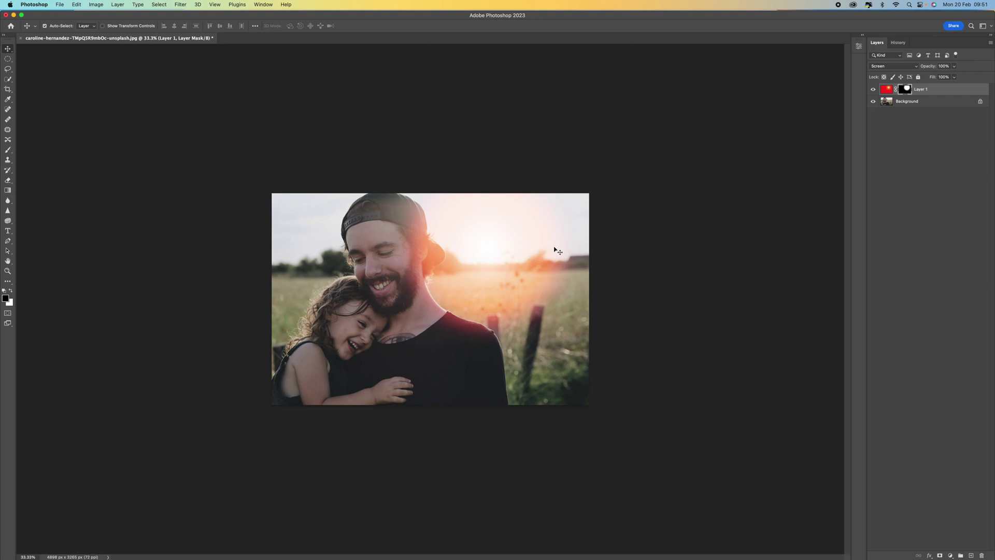
Add a Curves adjustment layer above the Background photo layer.
click(898, 104)
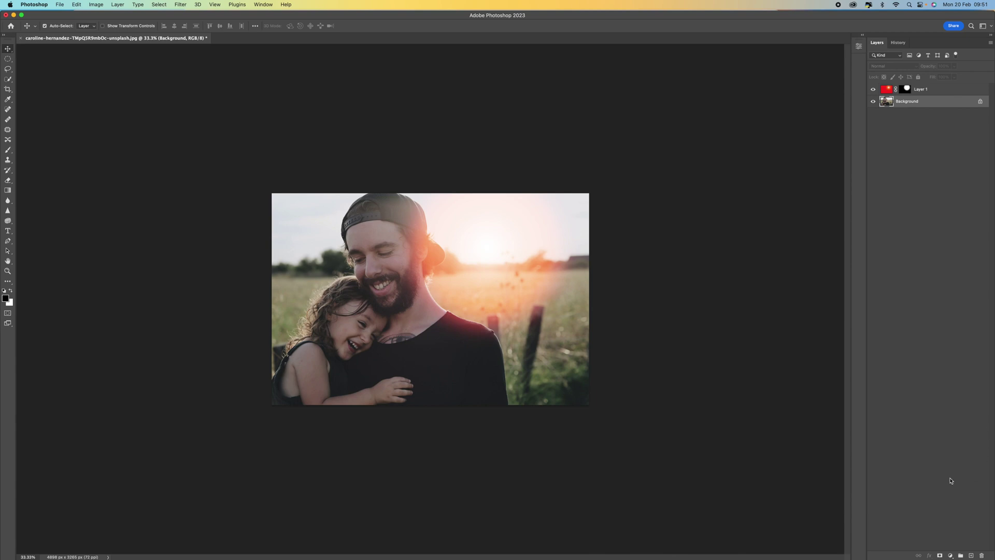
click(950, 555)
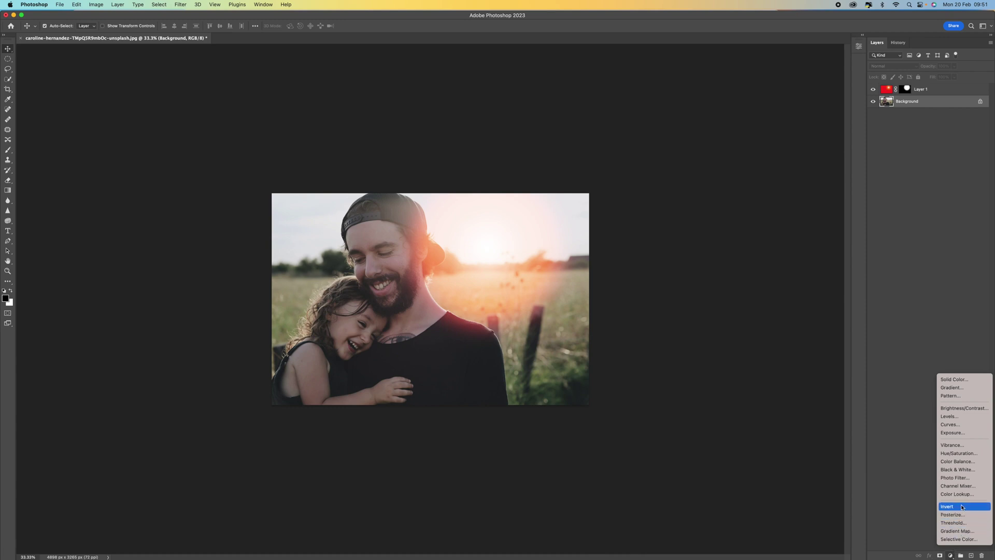
click(962, 427)
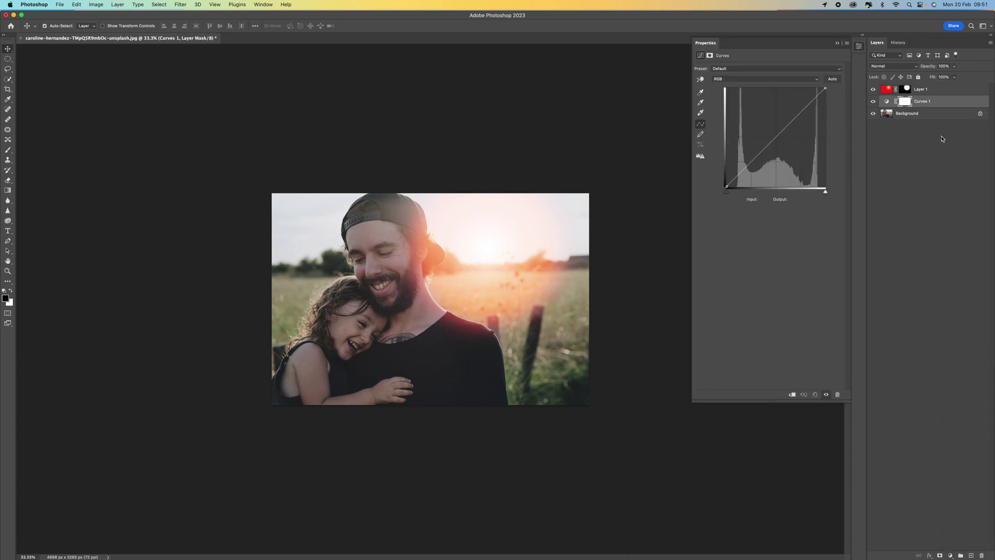
Lift the red and green channel curves slightly at their midtones, then select the Blue channel.
click(772, 80)
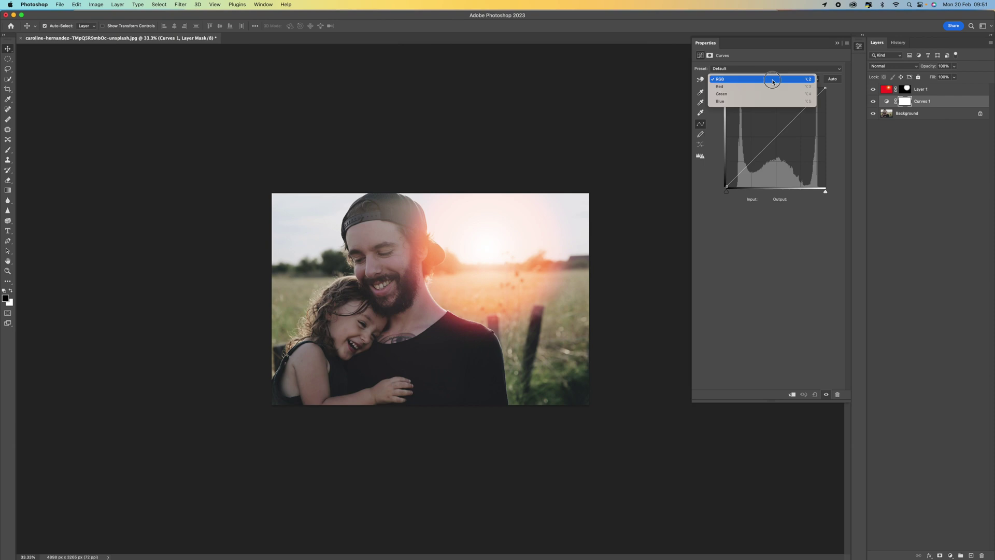
click(772, 86)
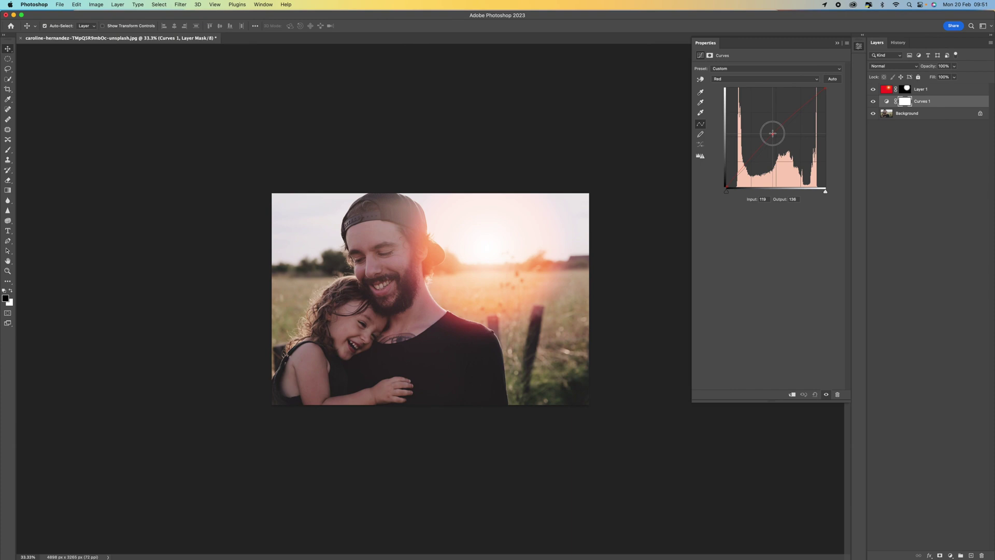
click(772, 133)
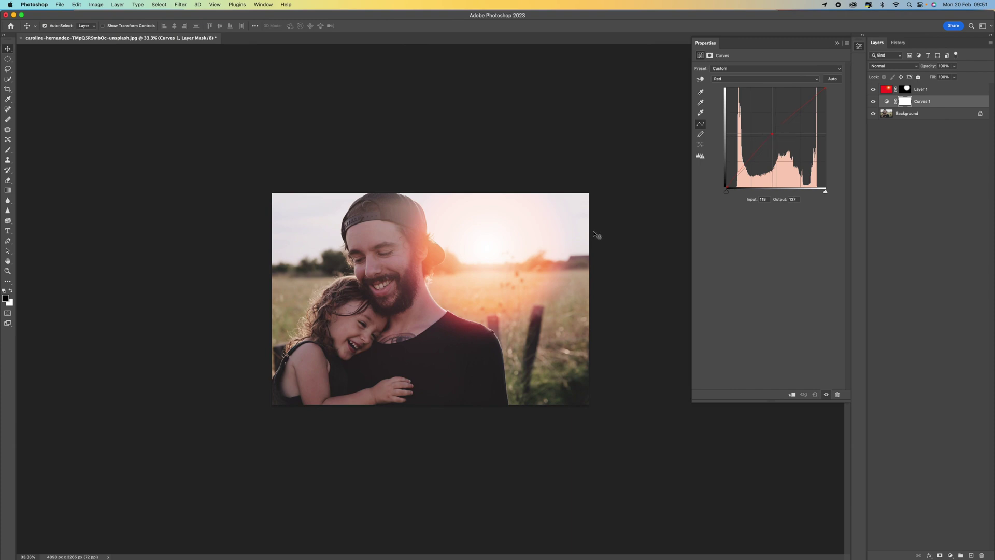
click(763, 82)
click(763, 88)
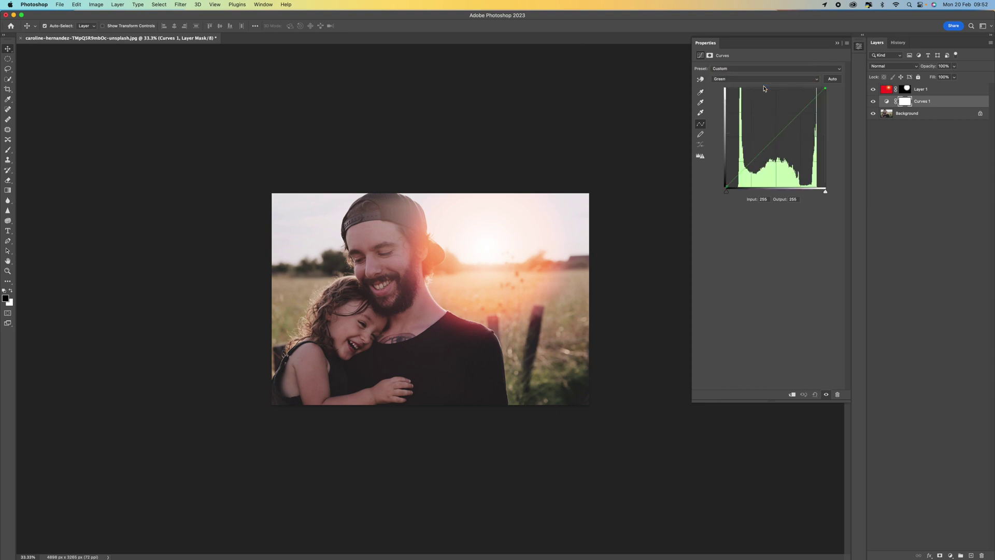
drag(771, 136, 776, 139)
click(764, 79)
click(763, 86)
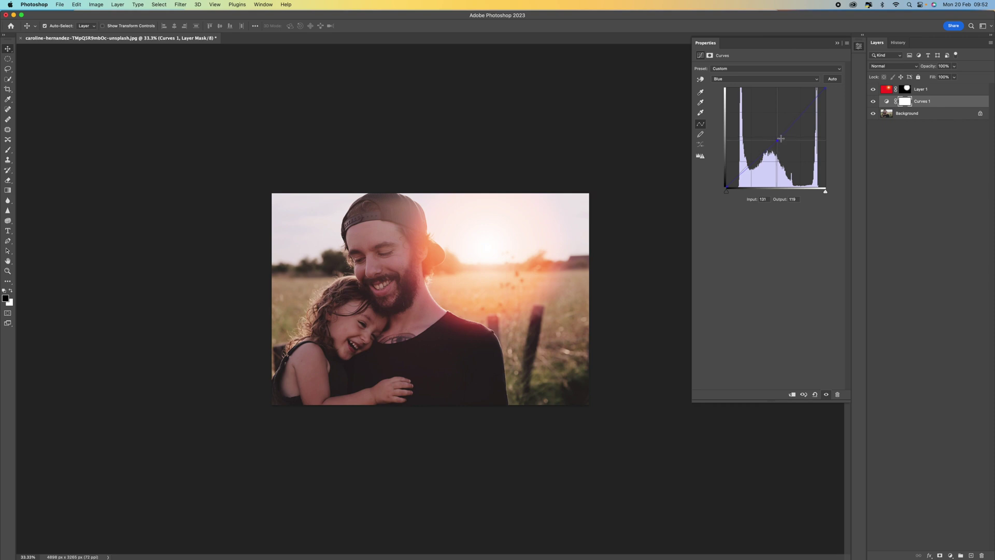
Add a Color Balance layer and set the Shadows to Red +10, Blue -3.
click(950, 555)
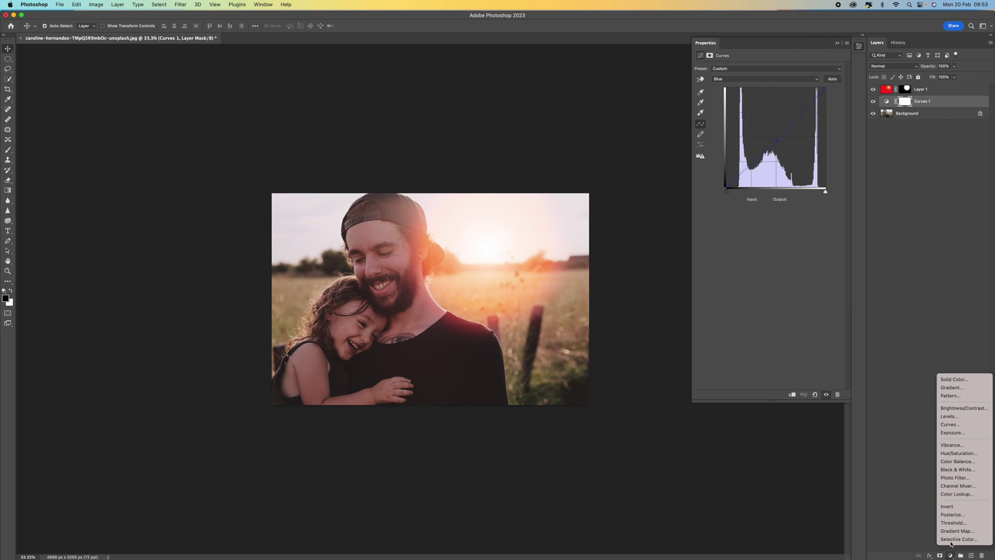
click(963, 465)
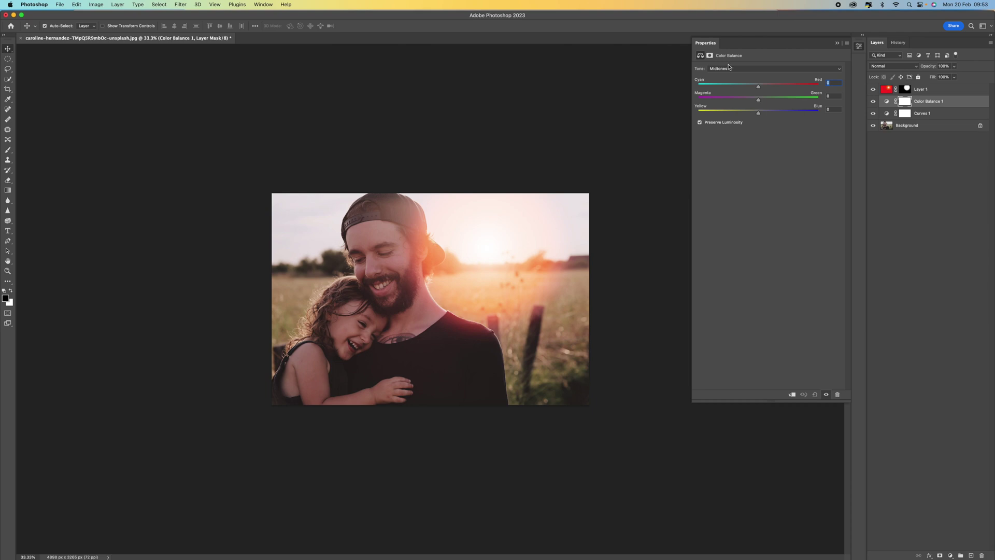
click(755, 72)
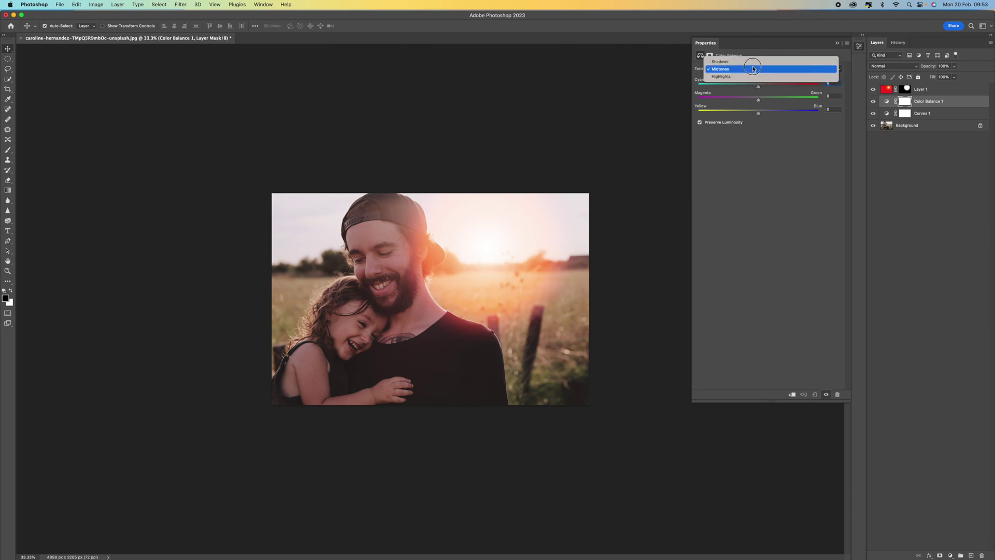
click(753, 66)
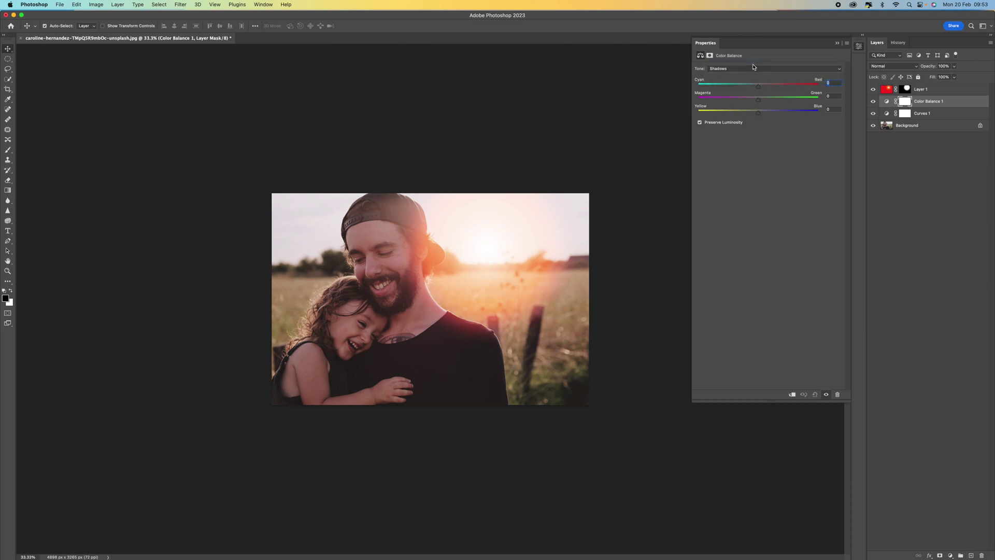
mouse_move(759, 115)
mouse_down()
mouse_move(767, 116)
mouse_move(758, 113)
mouse_up()
drag(758, 114, 757, 115)
drag(757, 87, 763, 89)
Set Midtones Blue -11 and Highlights Blue -7, Green -4, then return to Shadows.
click(766, 68)
click(754, 78)
mouse_move(760, 113)
mouse_down()
mouse_move(763, 89)
mouse_move(757, 103)
mouse_up()
click(760, 69)
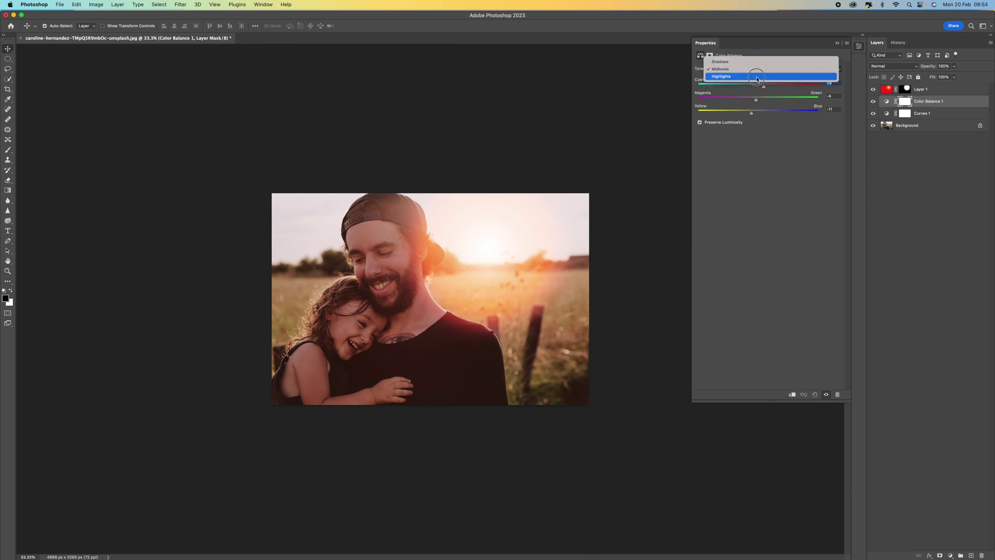
click(757, 82)
mouse_move(758, 113)
mouse_down()
mouse_move(764, 91)
mouse_move(755, 102)
mouse_up()
click(761, 68)
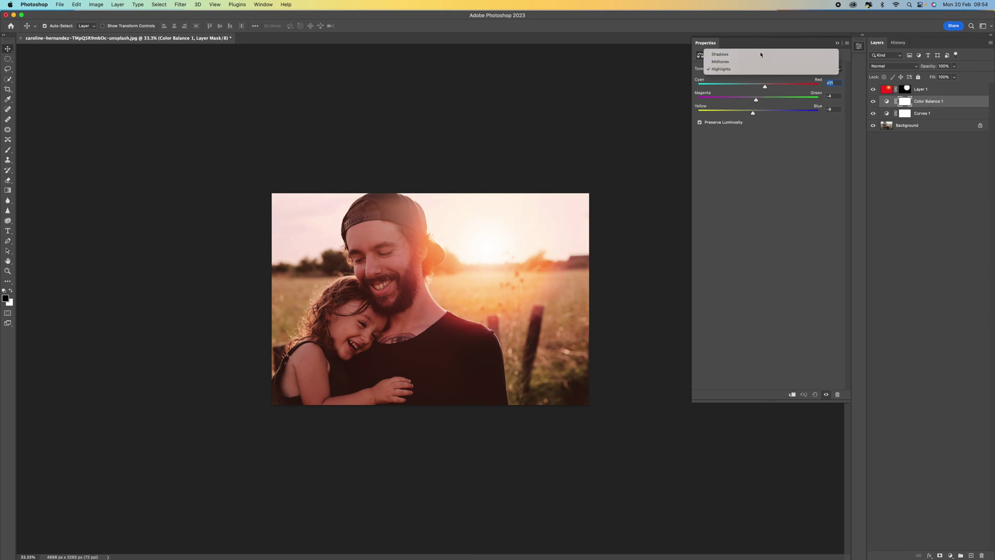
click(760, 54)
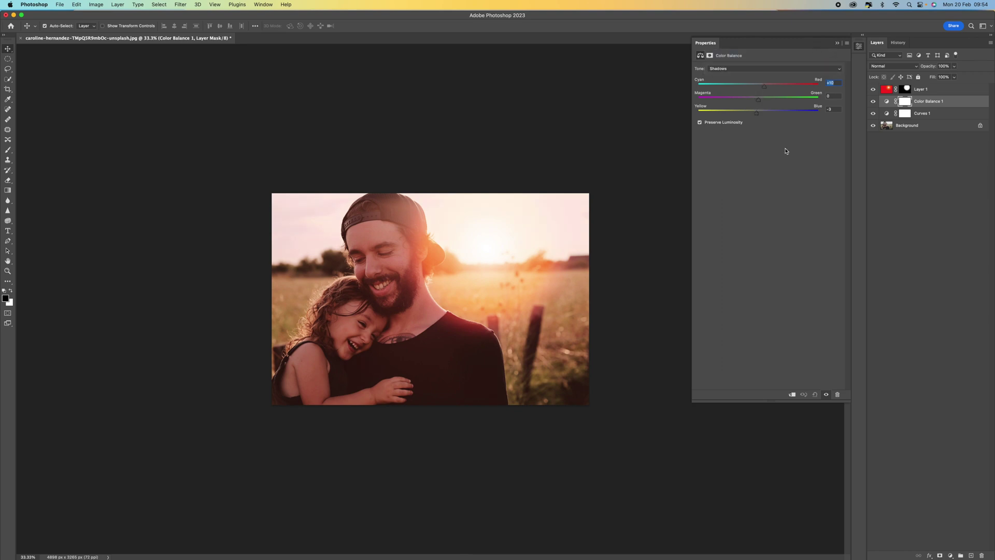
Collapse Properties and toggle Color Balance 1, Curves 1 and the sunburst layer on and off to compare.
click(838, 45)
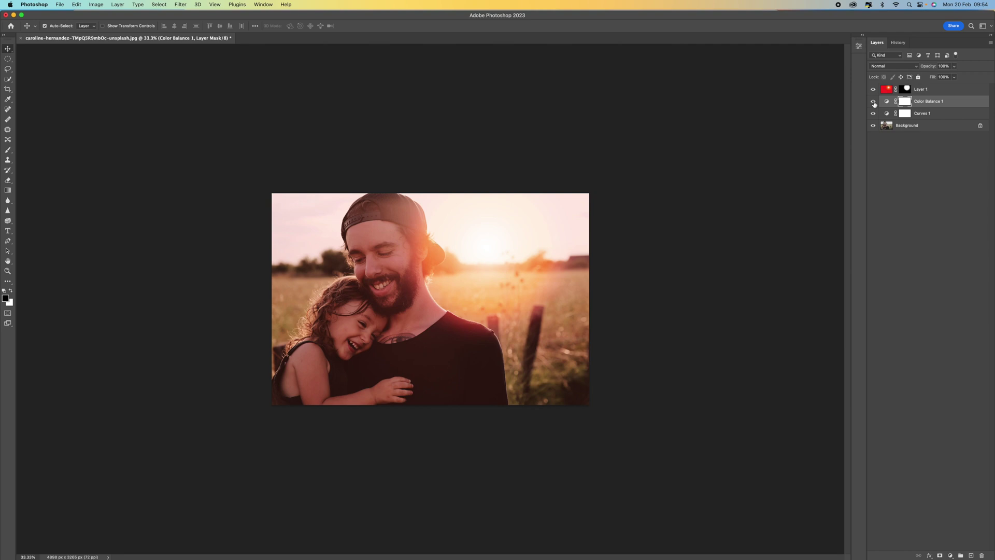
click(873, 102)
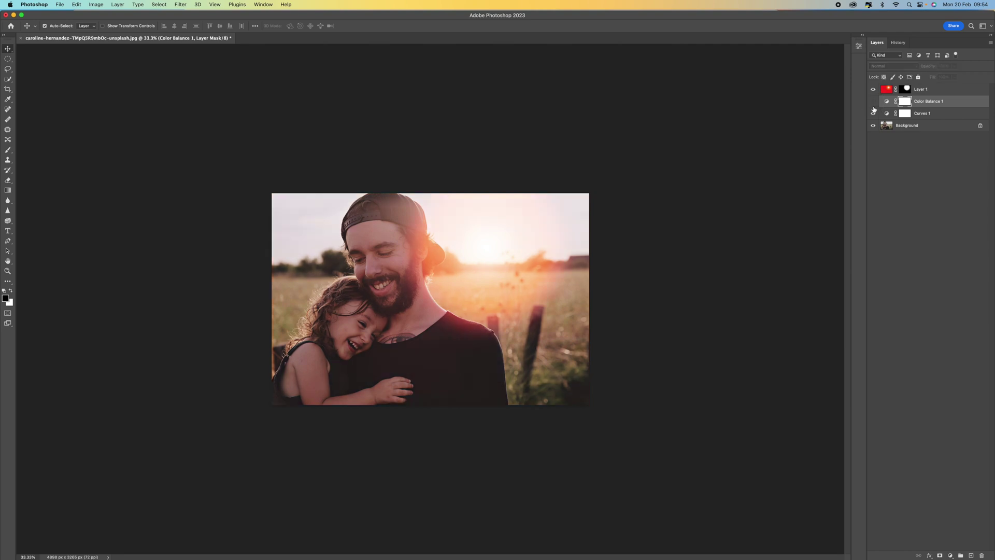
click(873, 115)
click(872, 89)
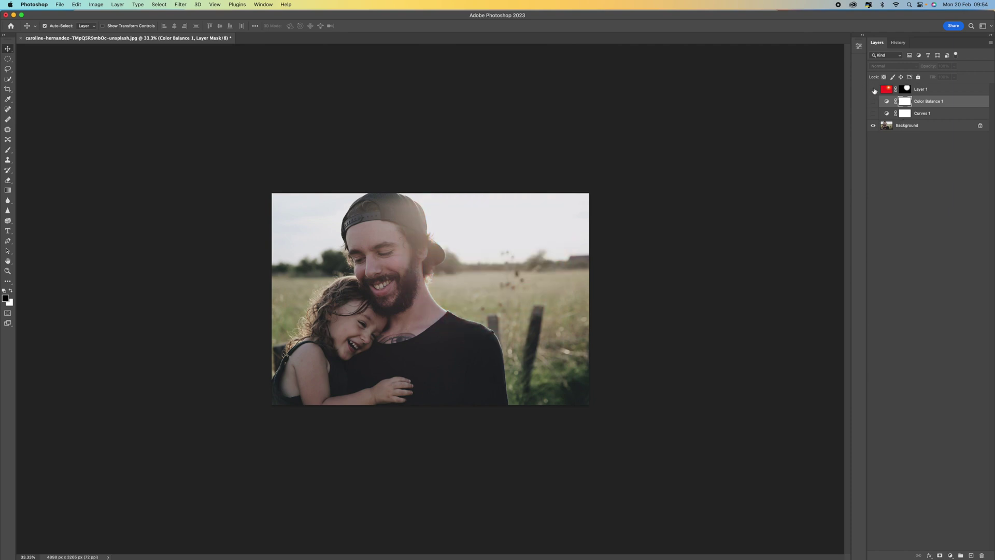
click(874, 90)
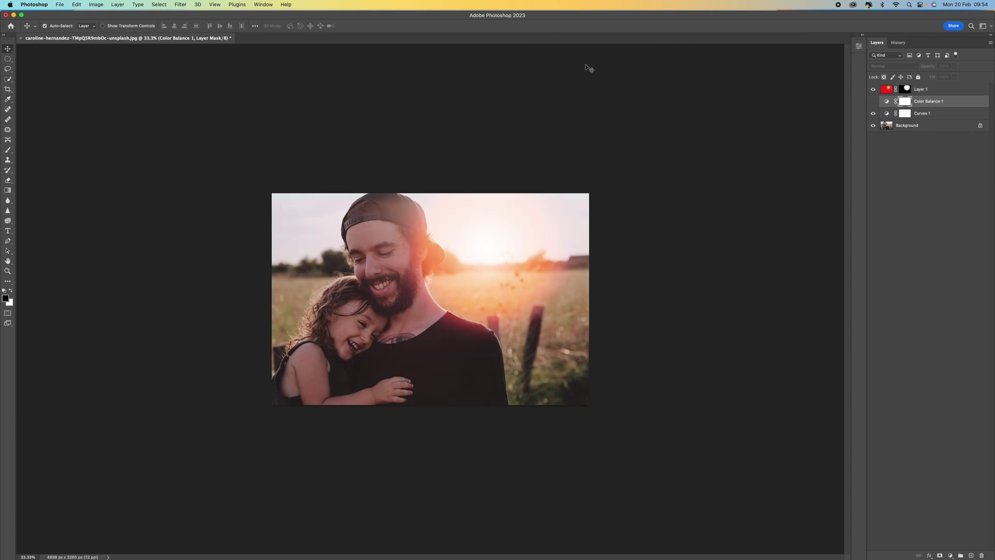
click(873, 102)
In History, alternate between the original photo and Snapshot 2, end on Snapshot 2, and zoom to 50%.
click(900, 43)
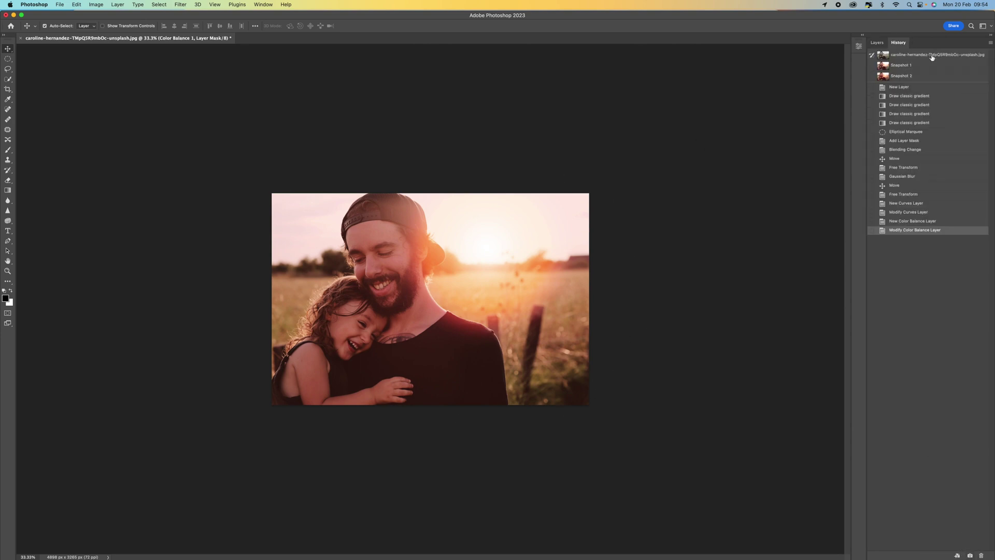
click(932, 55)
click(916, 79)
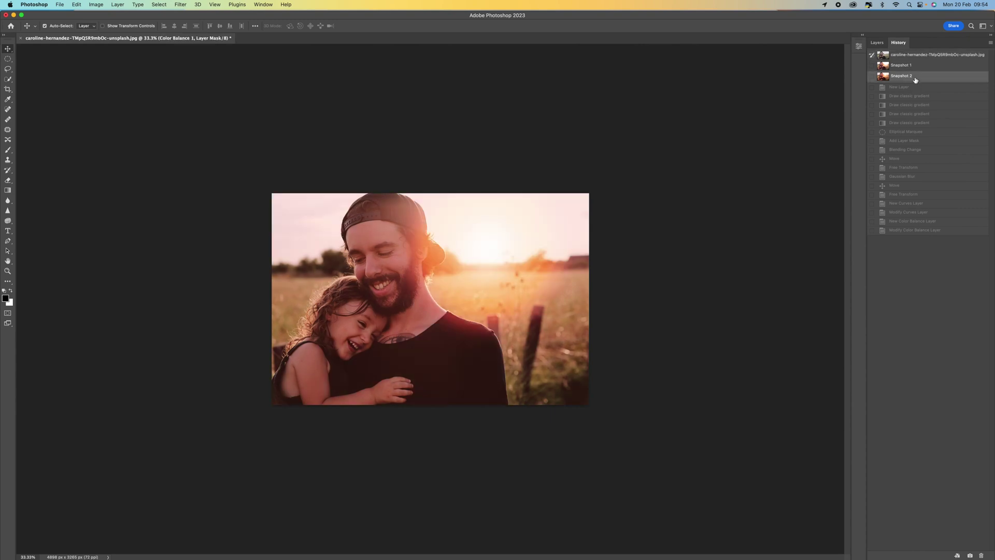
click(920, 56)
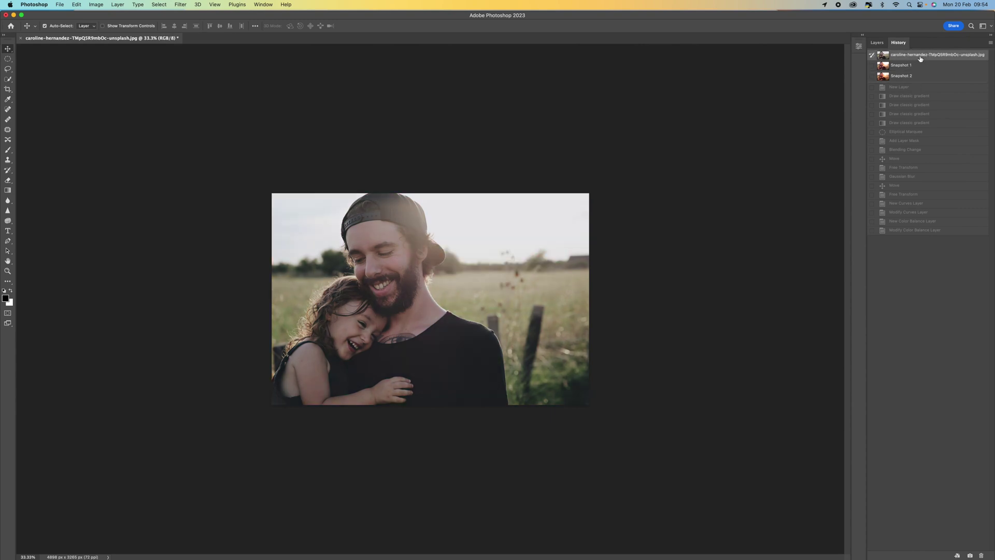
click(918, 79)
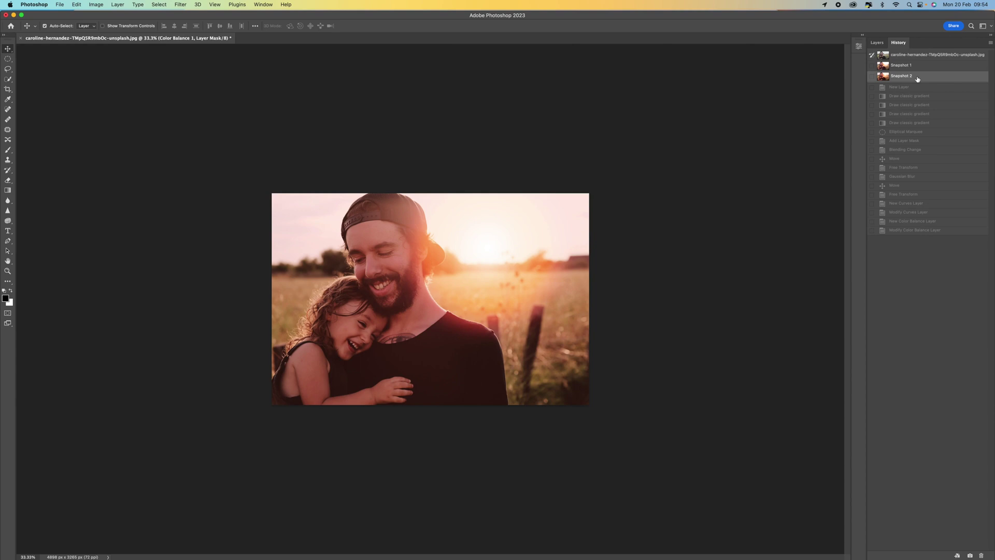
click(934, 56)
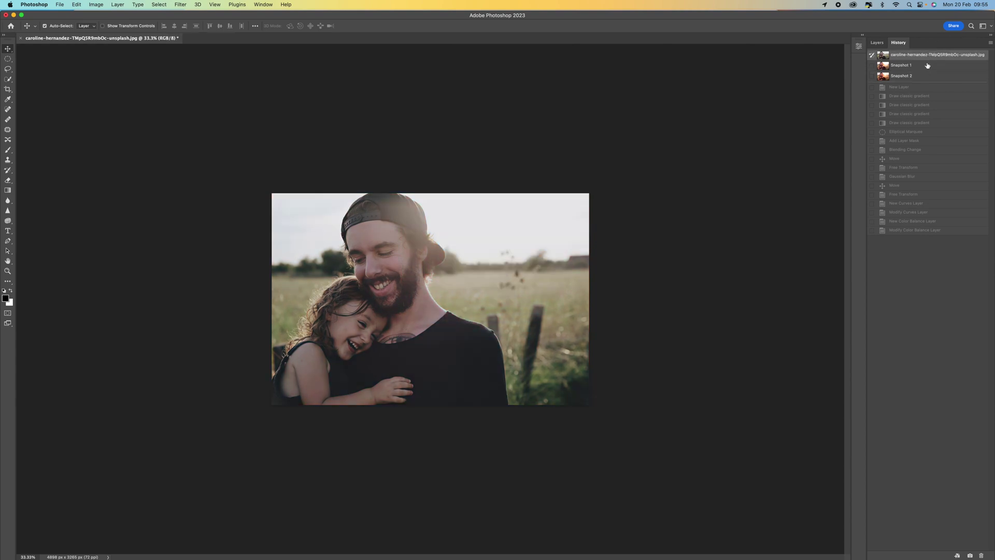
click(918, 79)
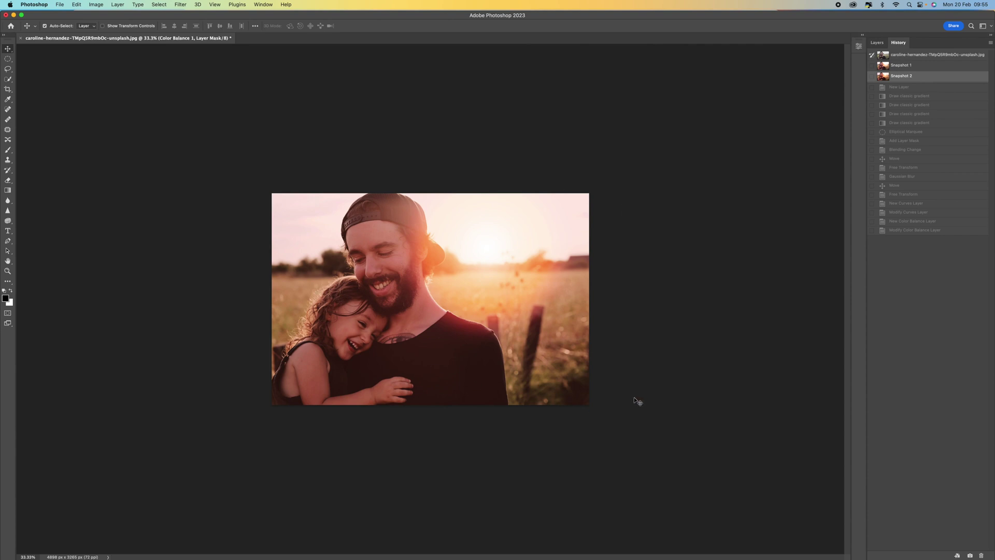
key(super+equal)
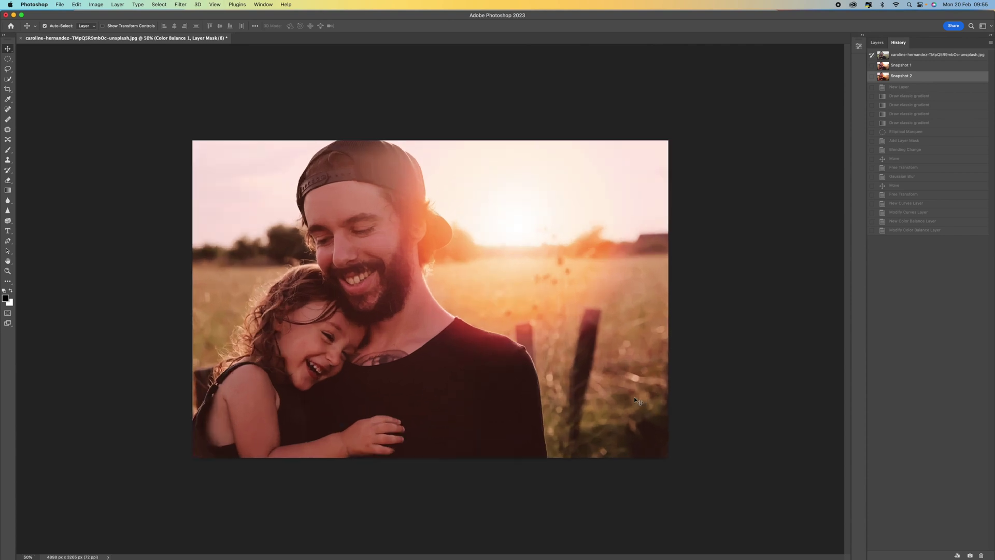